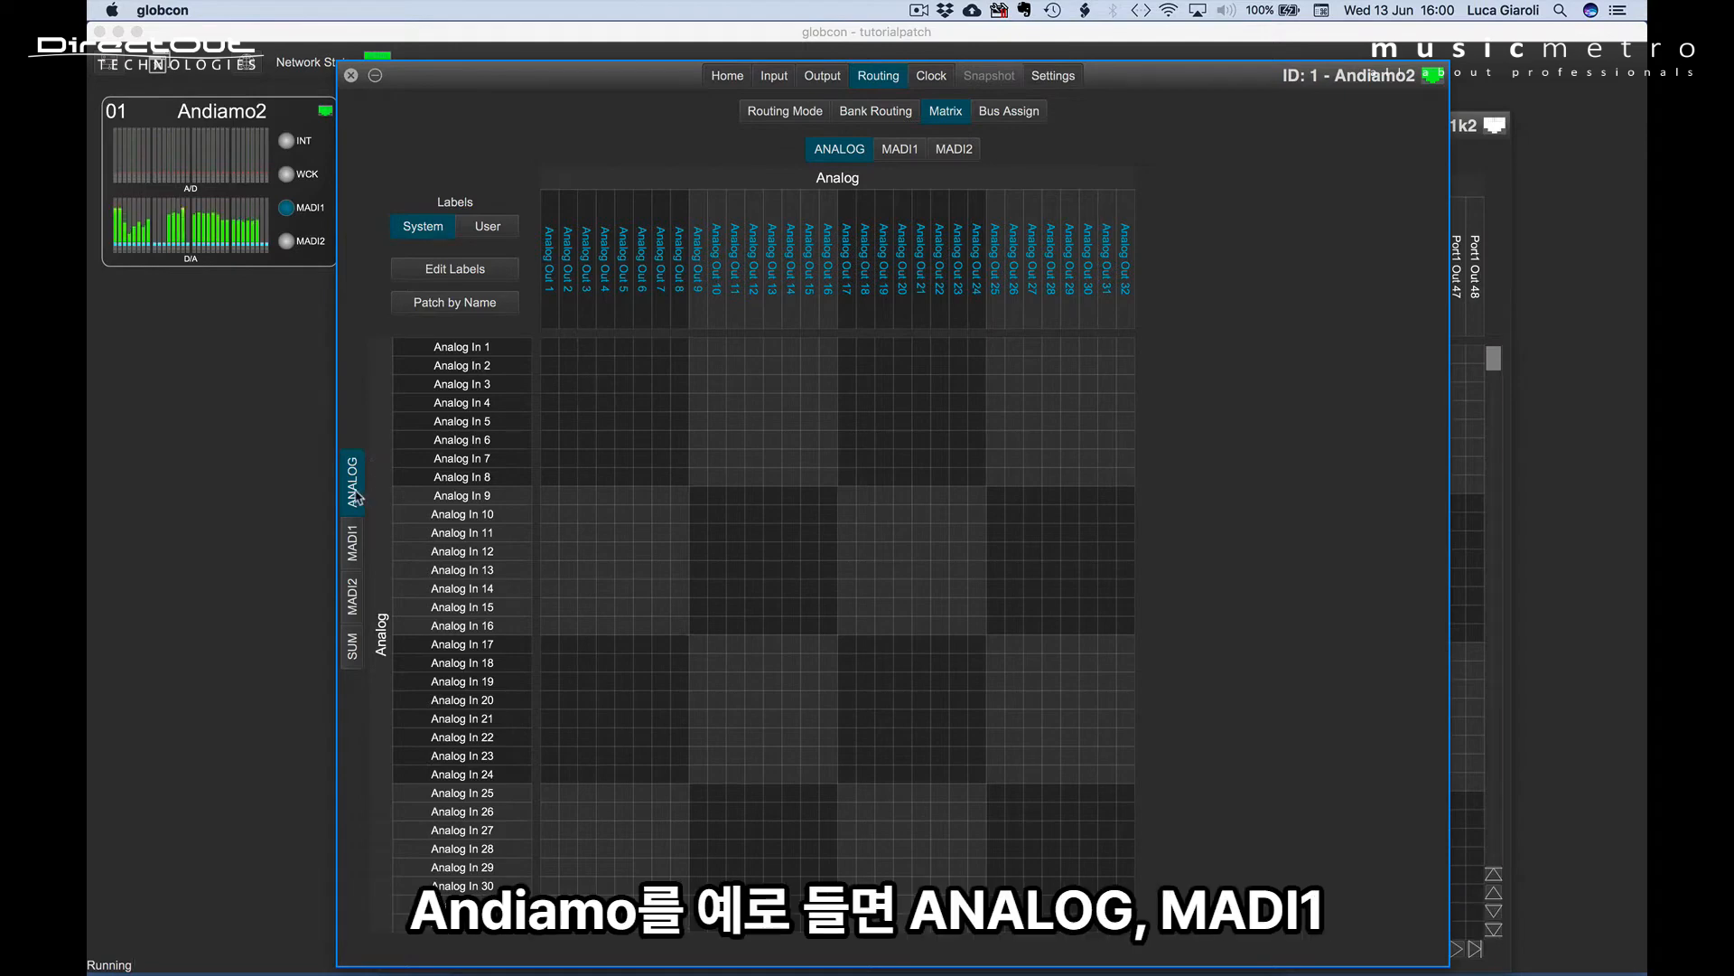
Show the MADI1, MADI2 and SUM input sources in turn in the Andiamo2 routing matrix.
{"action": "left_click", "coordinate": [356, 542]}
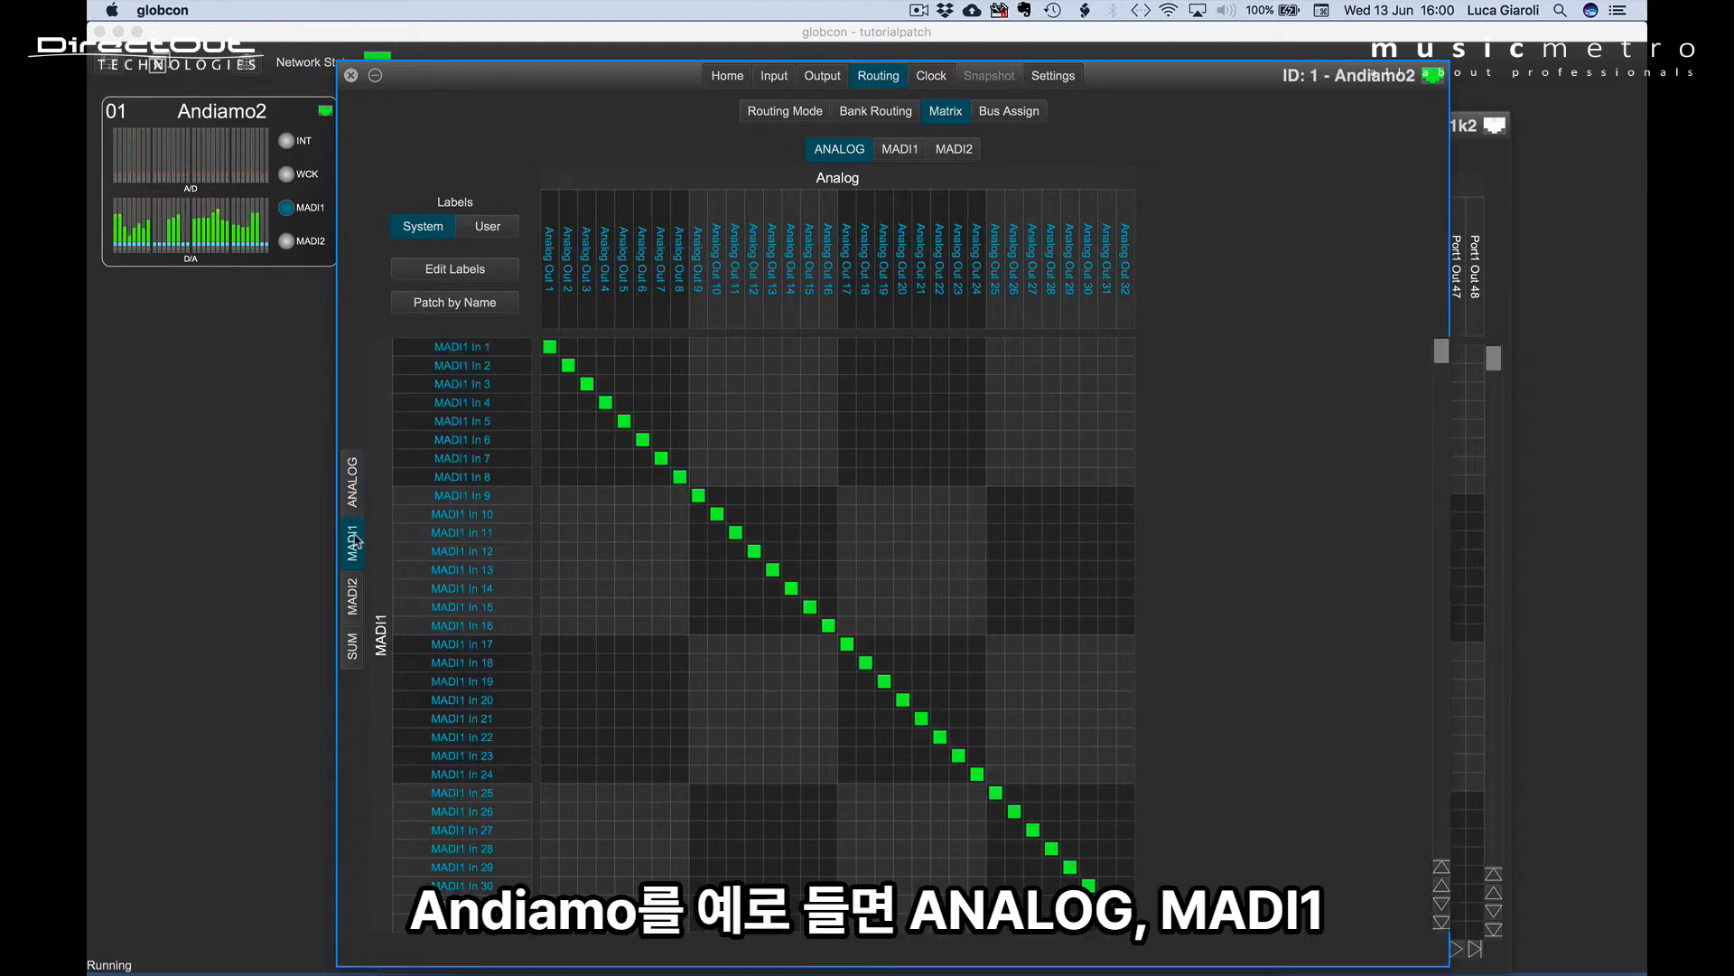
{"action": "left_click", "coordinate": [358, 601]}
{"action": "left_click", "coordinate": [354, 646]}
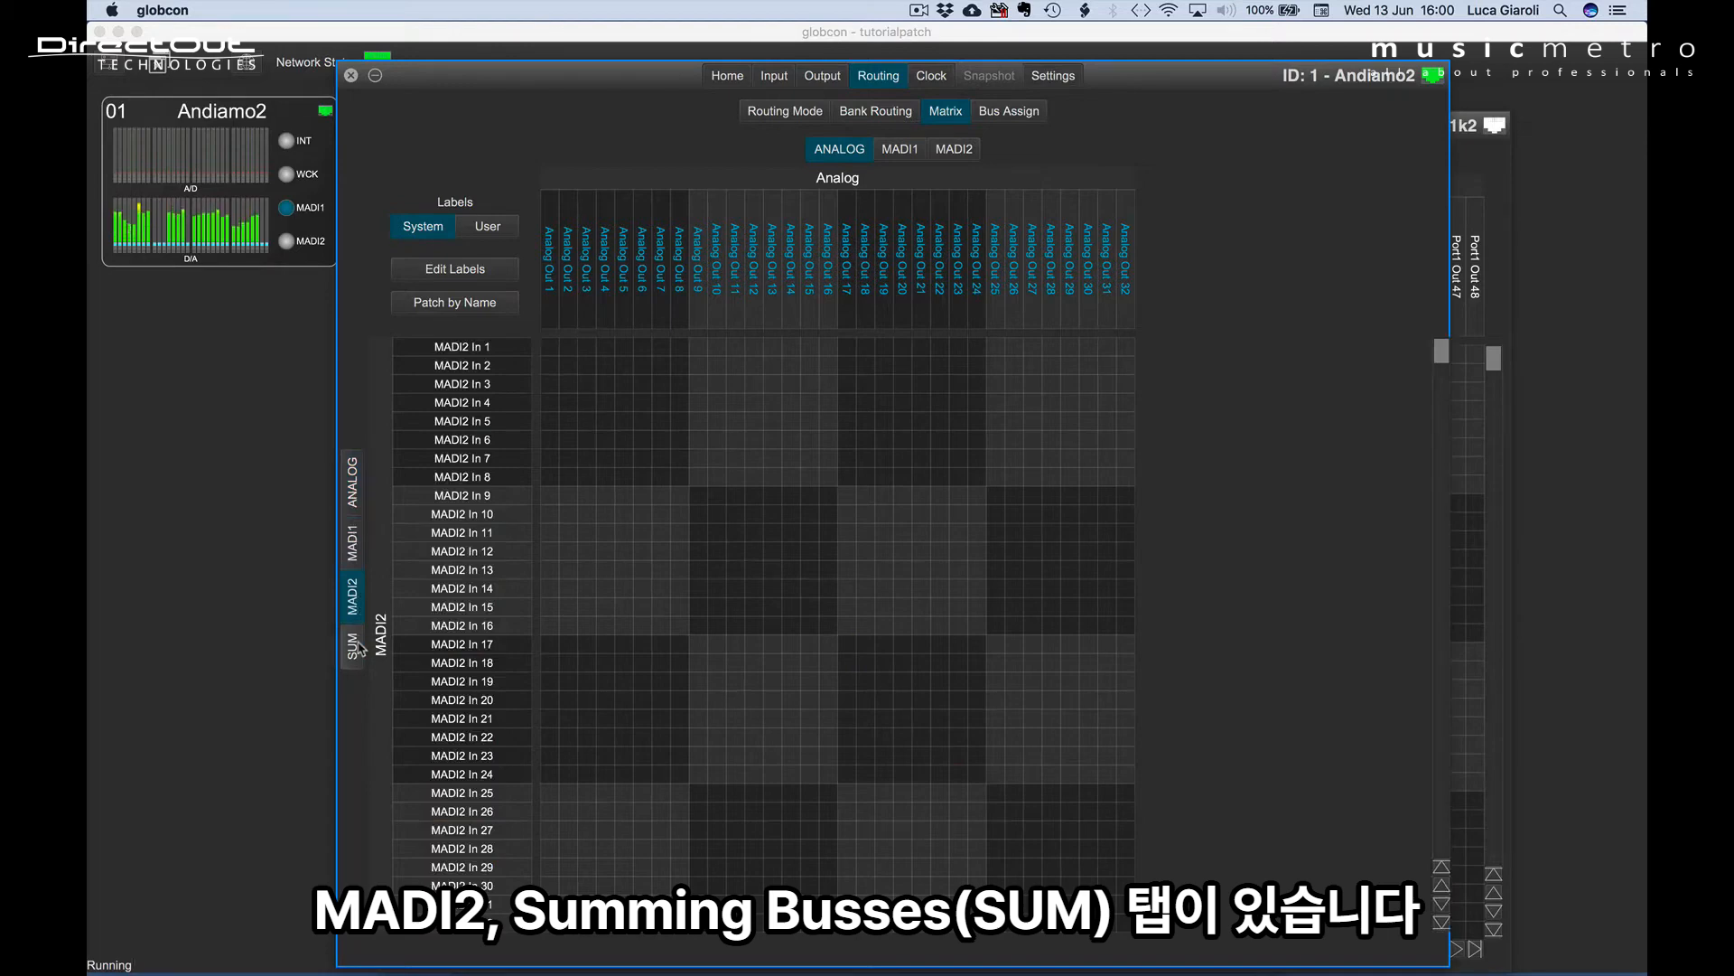
Switch to the ExBox.MD routing matrix and show its SC and DANTE inputs against the SFP outputs.
{"action": "key", "text": "ctrl+Tab"}
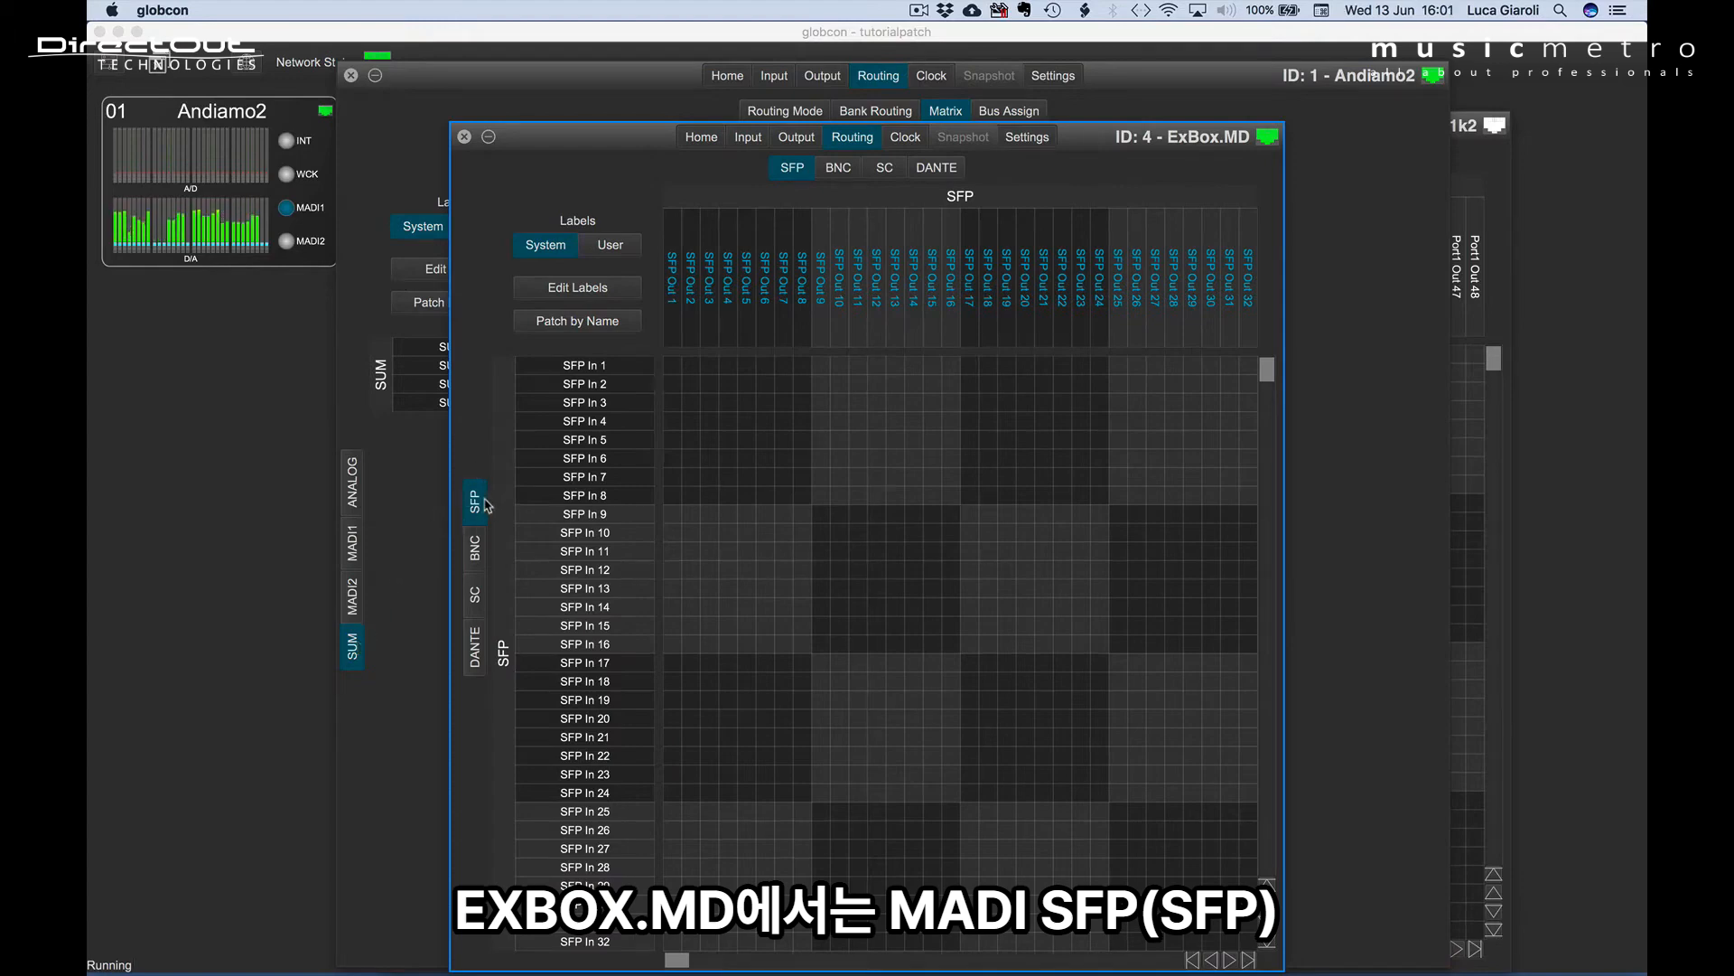
{"action": "left_click", "coordinate": [475, 594]}
{"action": "left_click", "coordinate": [482, 659]}
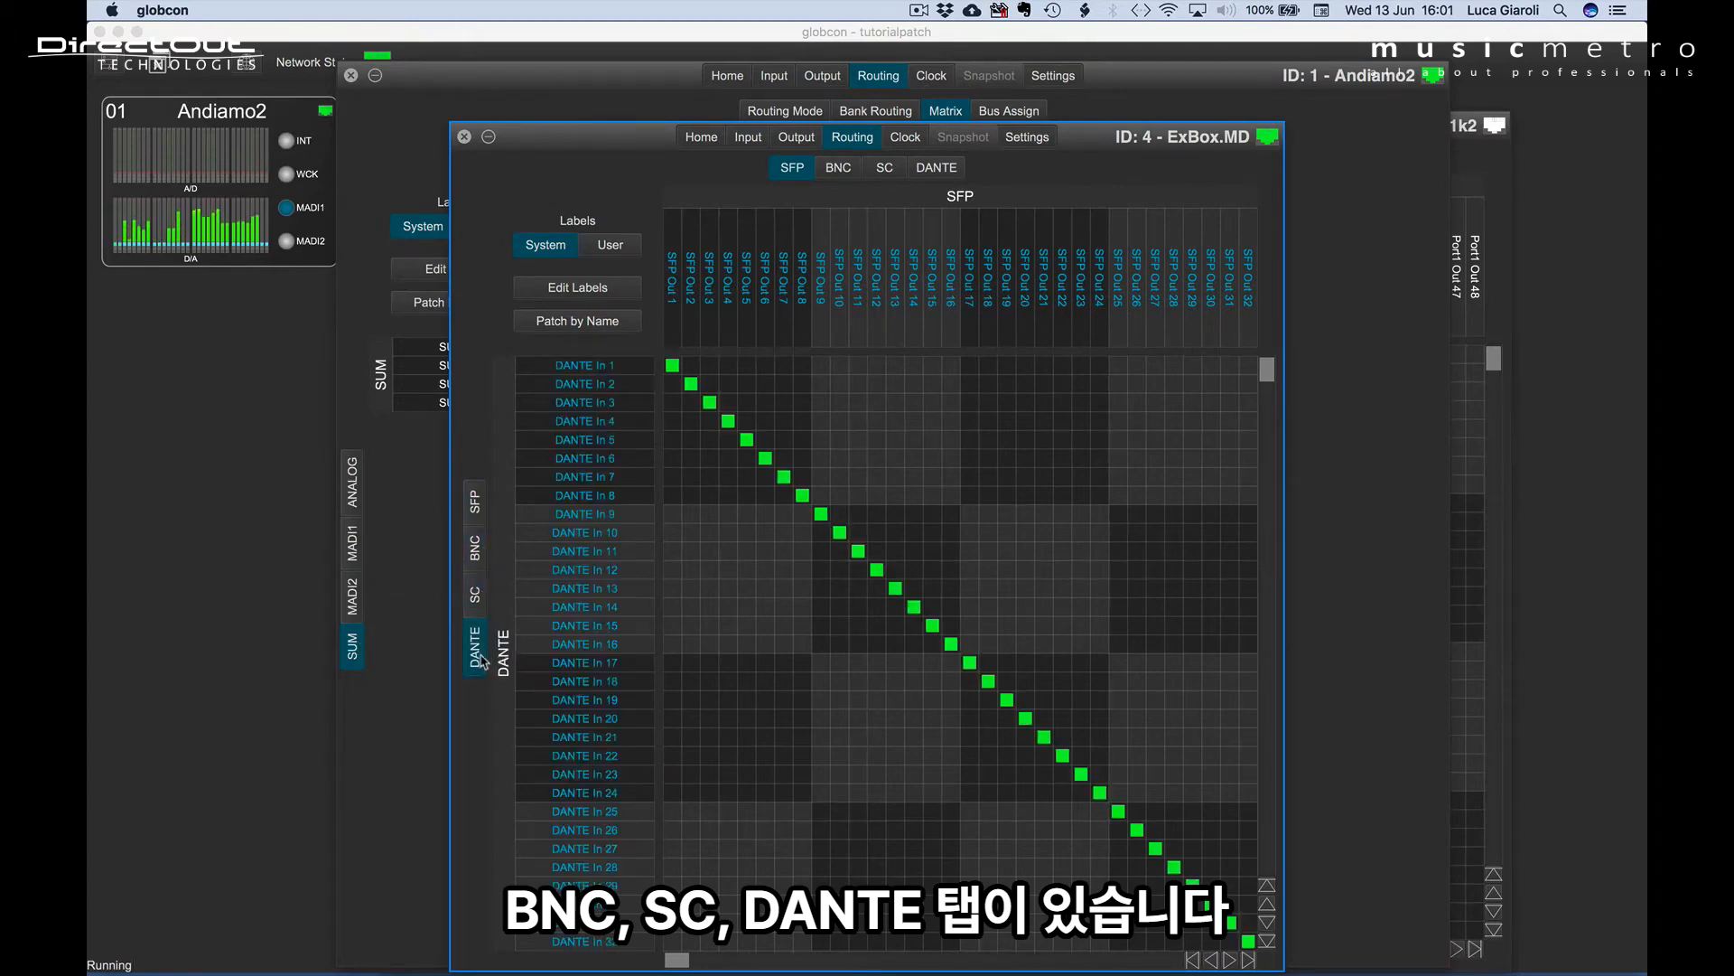
Bring up the M.1k2 matrix, view the Port3 and Port4 outputs in turn, and return to Port1.
{"action": "key", "text": "ctrl+Tab"}
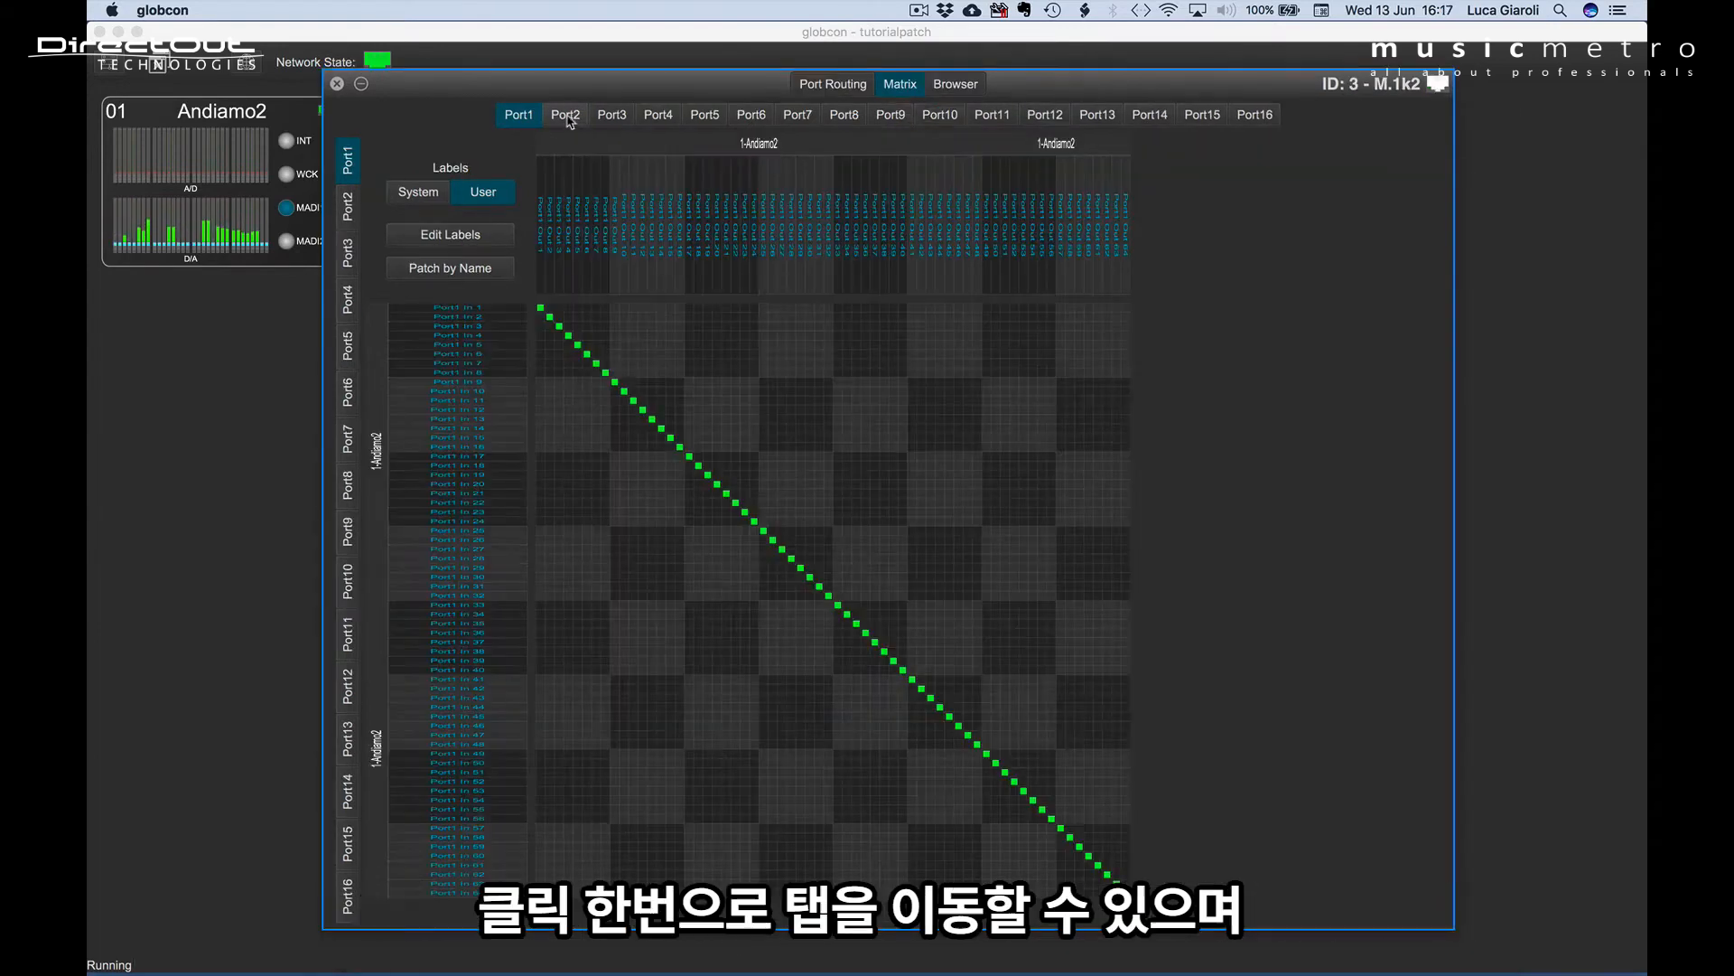
{"action": "left_click", "coordinate": [607, 114]}
{"action": "left_click", "coordinate": [657, 114]}
{"action": "left_click", "coordinate": [522, 118]}
Add output ports Port2 and Port3 and input ports Port2 and Port4 to the Port1 matrix view.
{"action": "left_click", "coordinate": [562, 118], "text": "shift"}
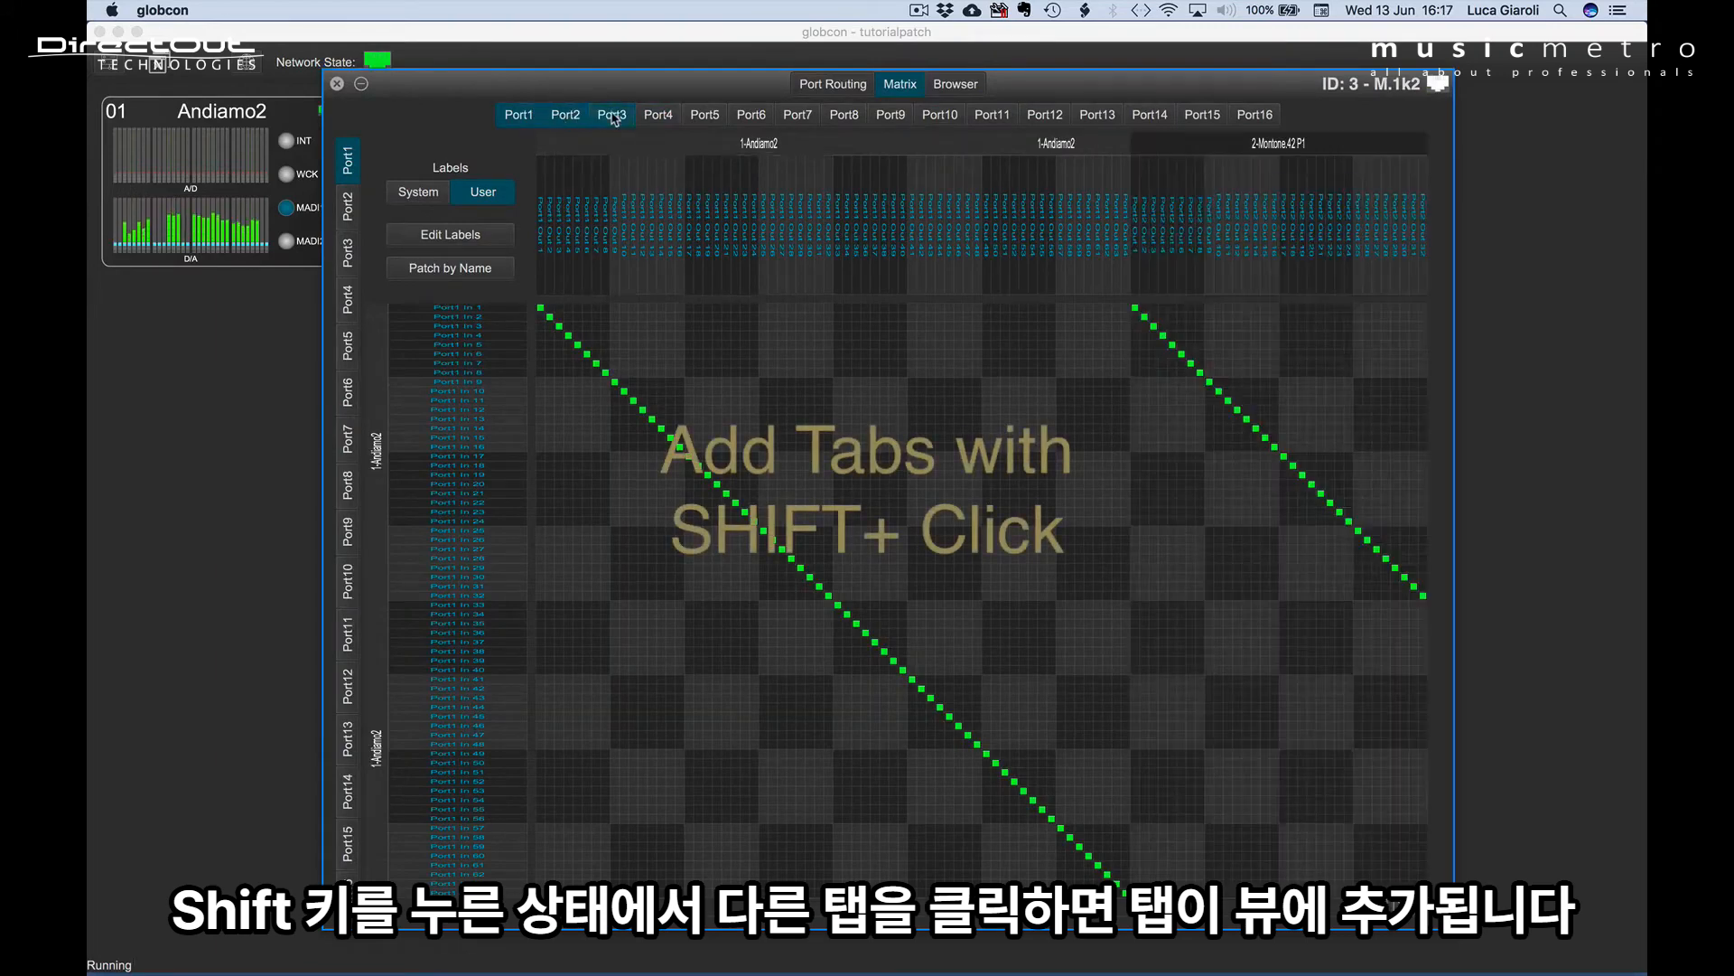
{"action": "left_click", "coordinate": [613, 117], "text": "shift"}
{"action": "left_click", "coordinate": [348, 206], "text": "shift"}
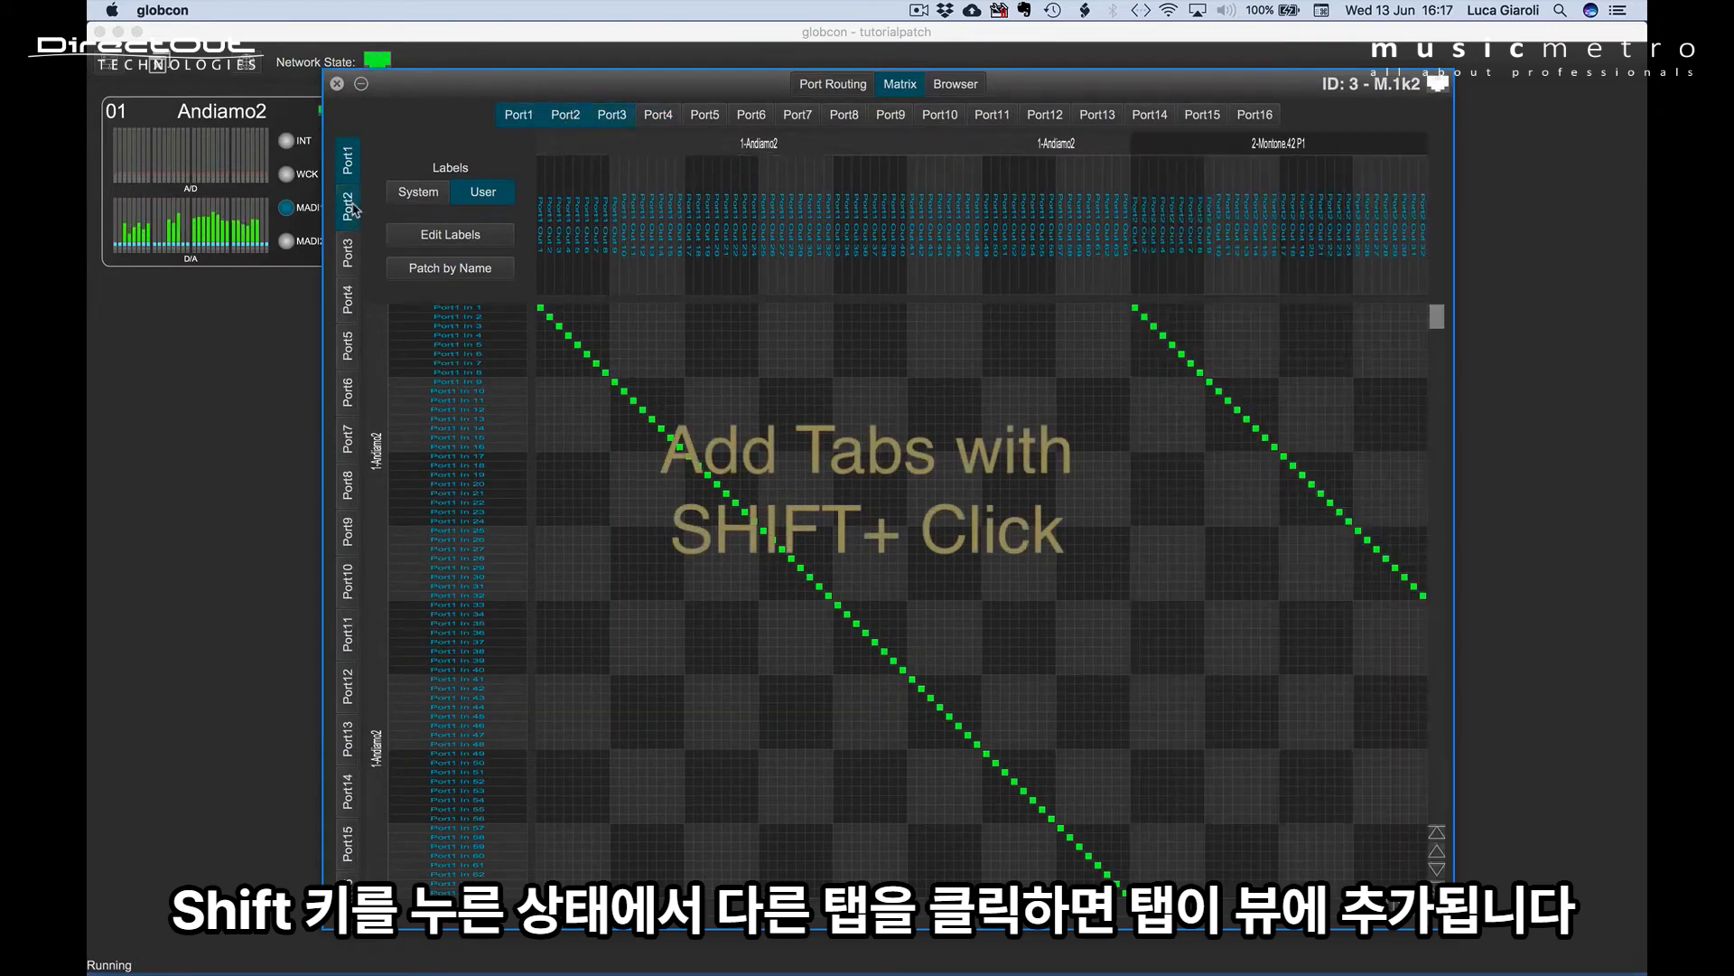
{"action": "left_click", "coordinate": [349, 299], "text": "shift"}
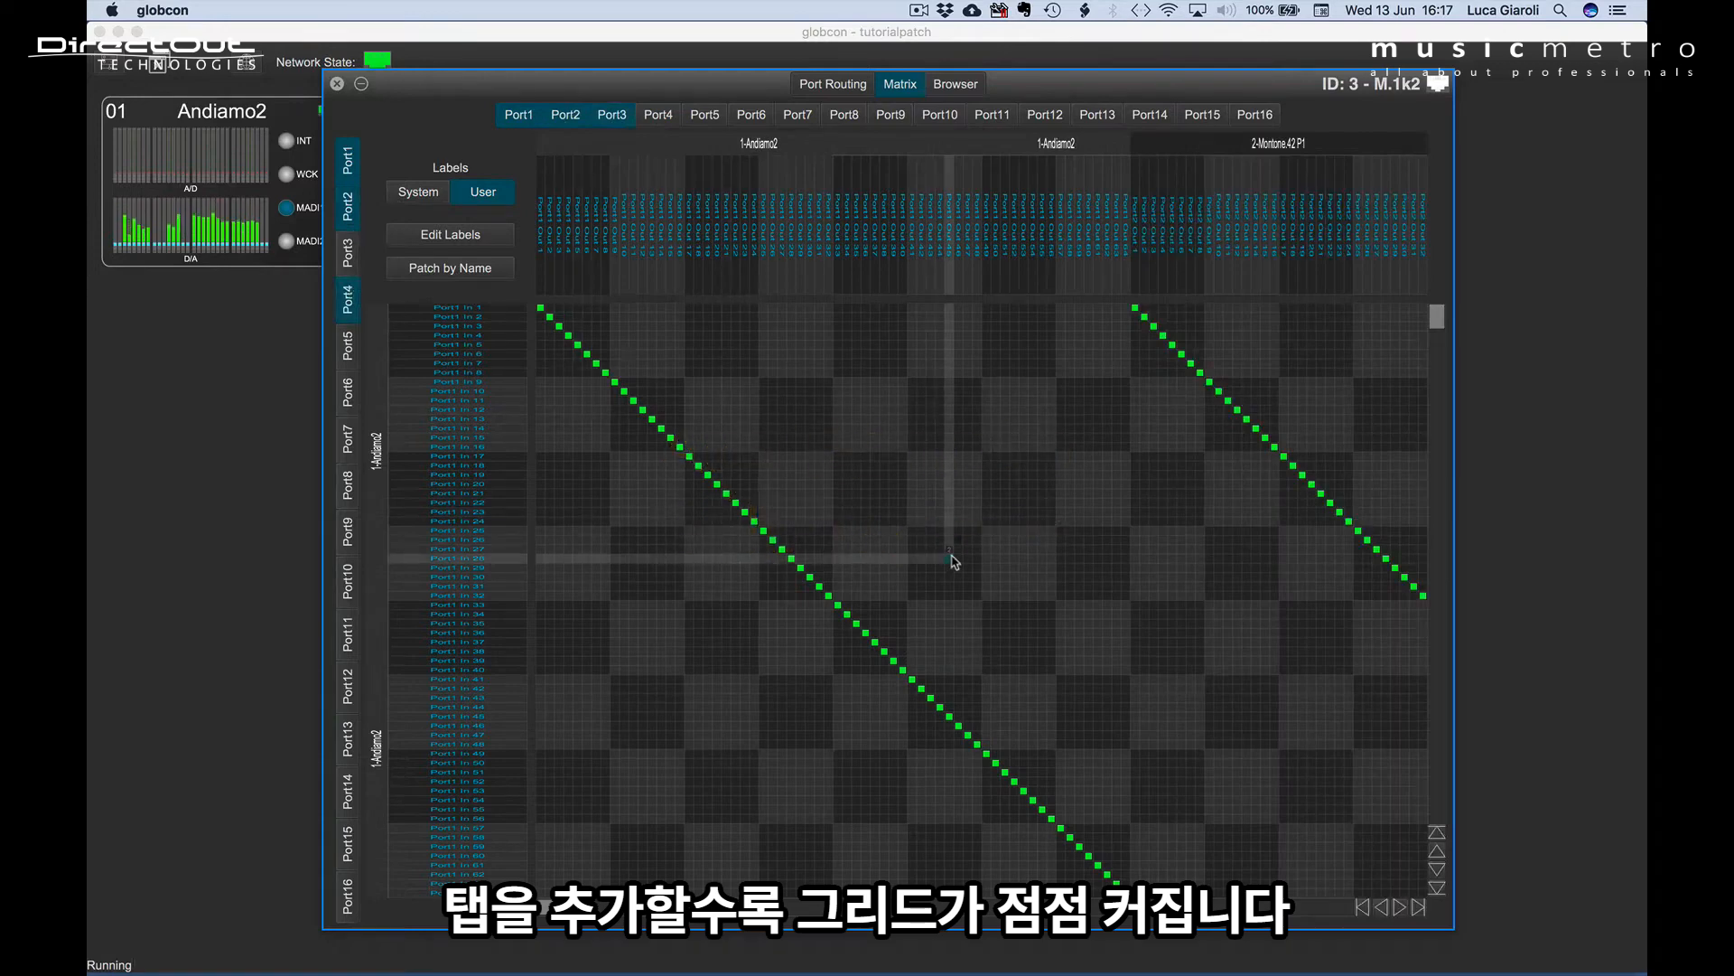
Enlarge and shrink the M.1k2 grid to view its crosspoints at different zoom levels.
{"action": "scroll", "coordinate": [795, 469], "scroll_direction": "up", "scroll_amount": 5}
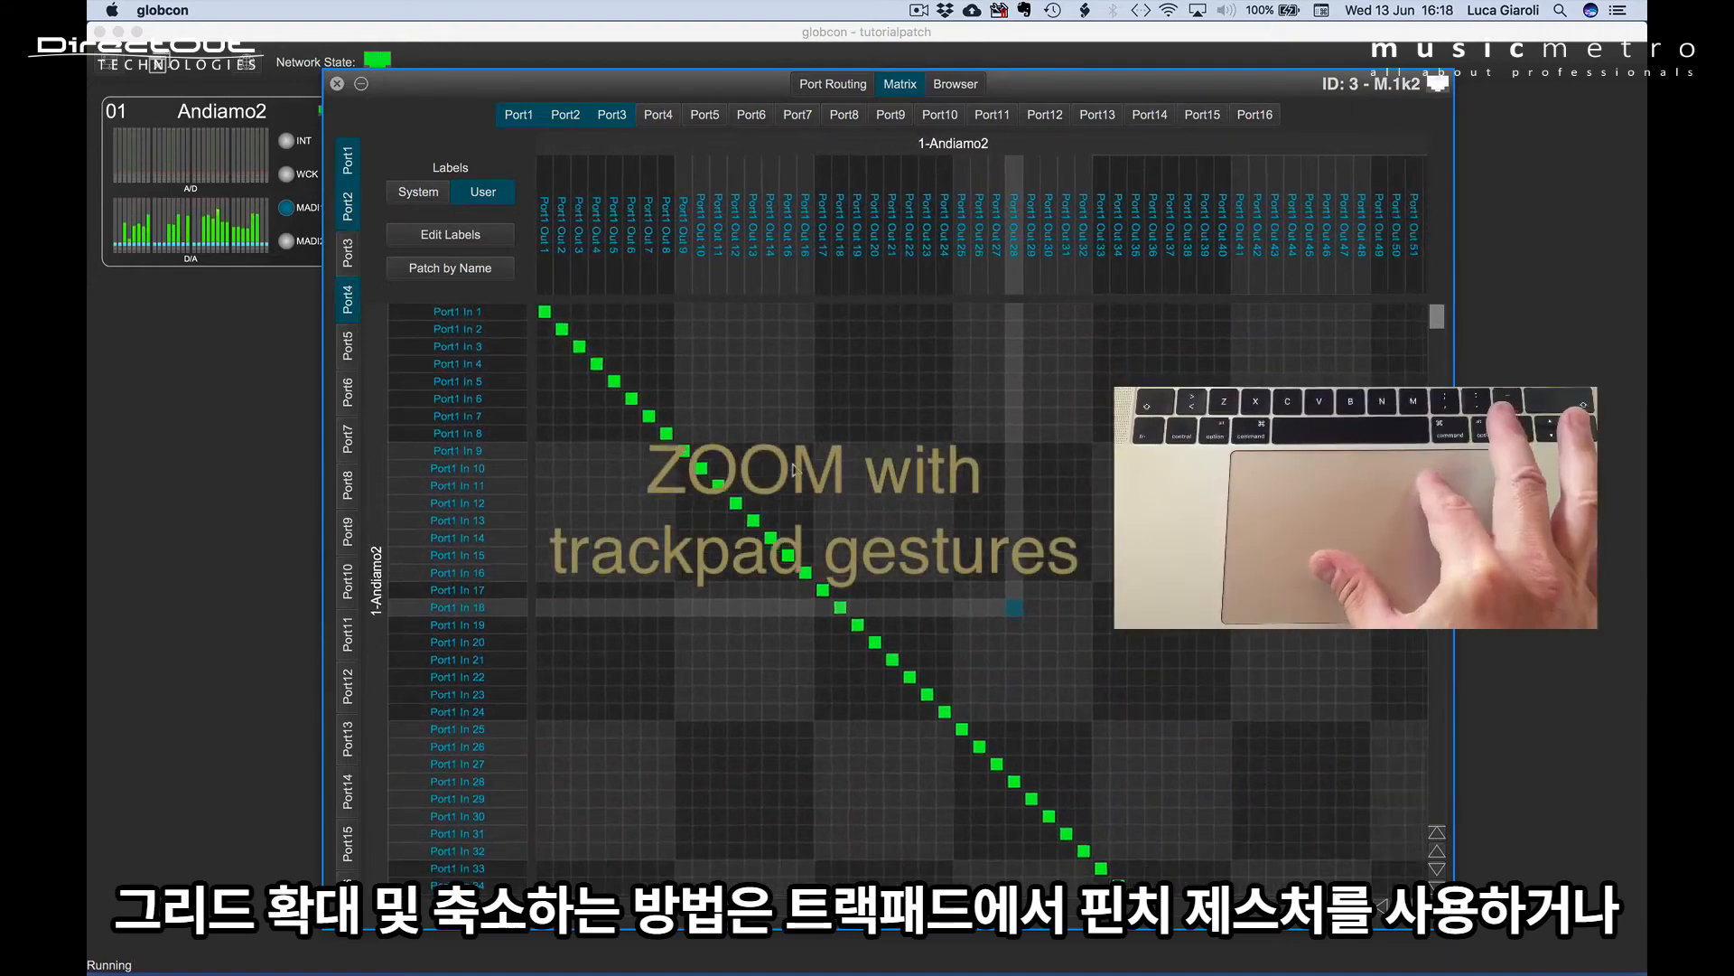
{"action": "scroll", "coordinate": [795, 468], "scroll_direction": "down", "scroll_amount": 5}
{"action": "scroll", "coordinate": [795, 469], "scroll_direction": "up", "scroll_amount": 5}
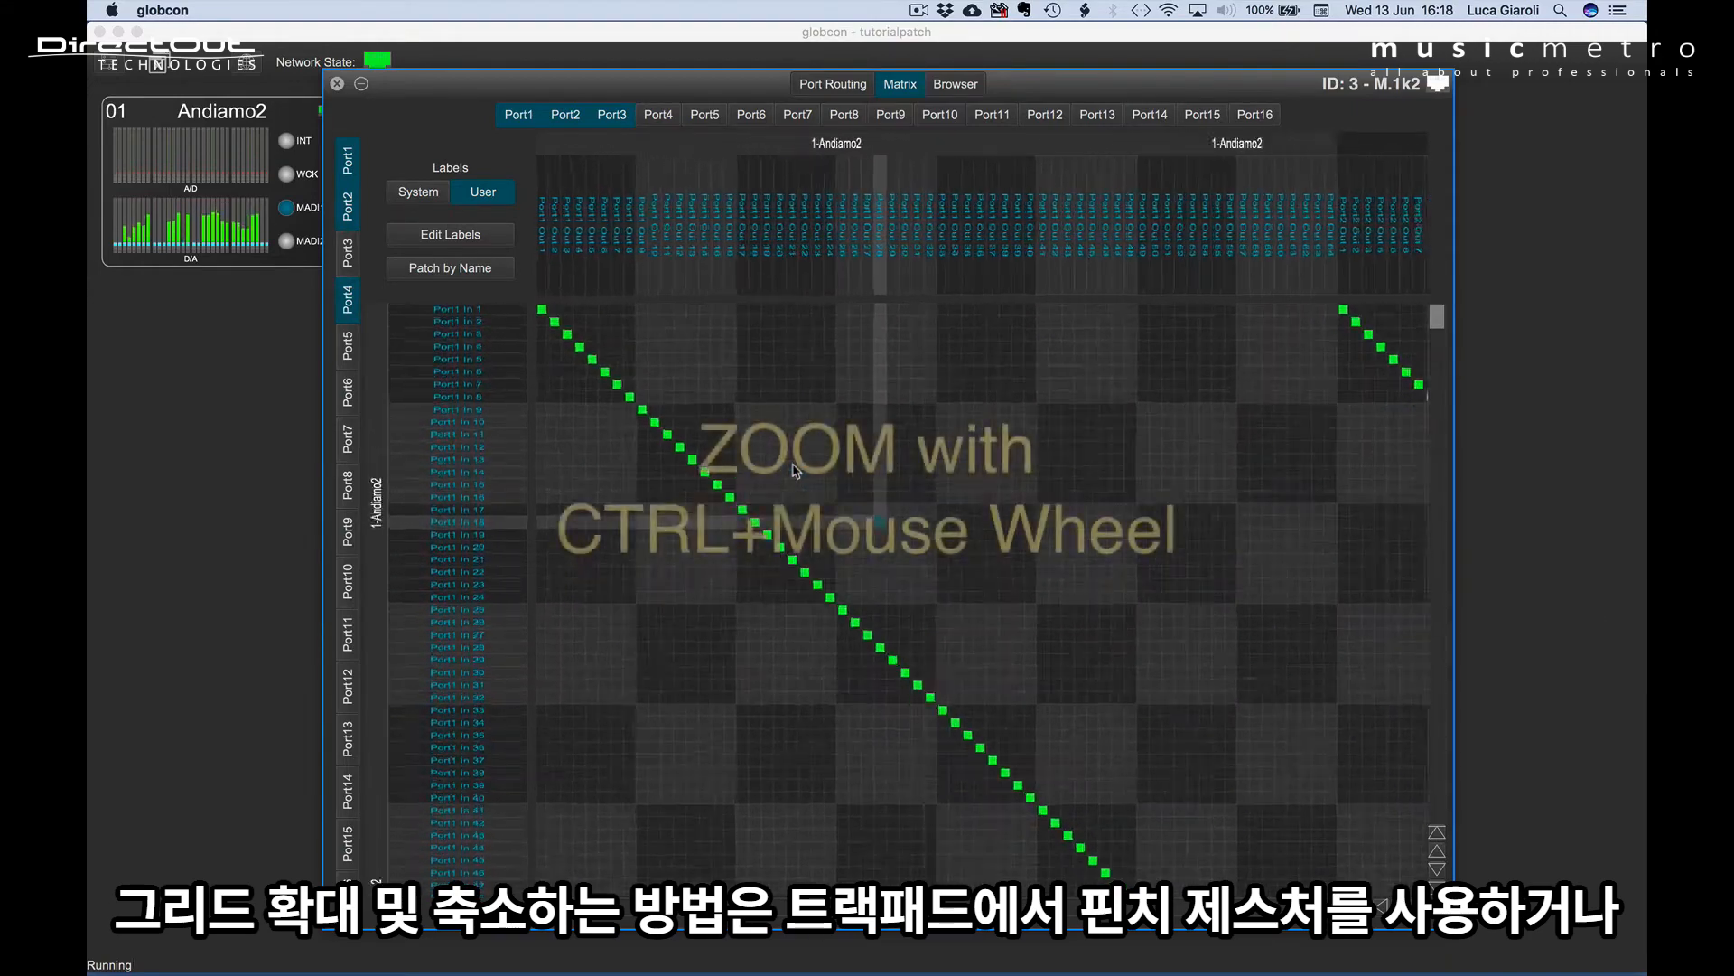
{"action": "scroll", "coordinate": [795, 469], "scroll_direction": "down", "scroll_amount": 3}
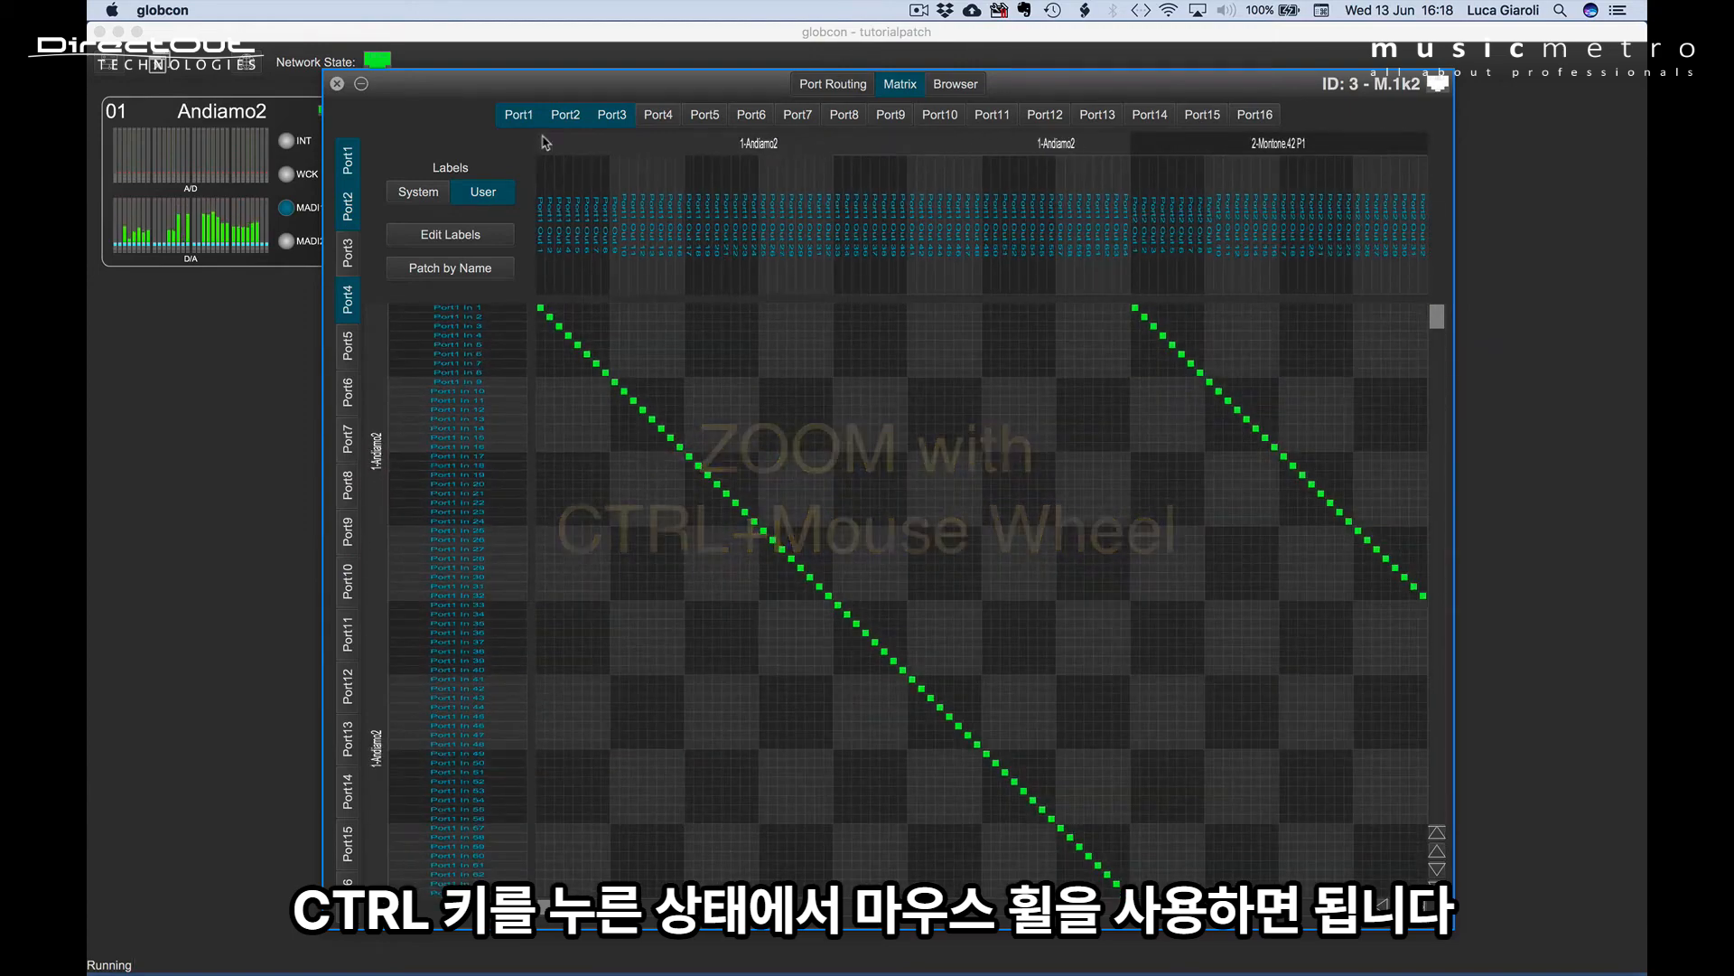
Examine the combined Port1 to Port4 grid across its full range of inputs and outputs.
{"action": "scroll", "coordinate": [1121, 482], "scroll_direction": "right", "scroll_amount": 10}
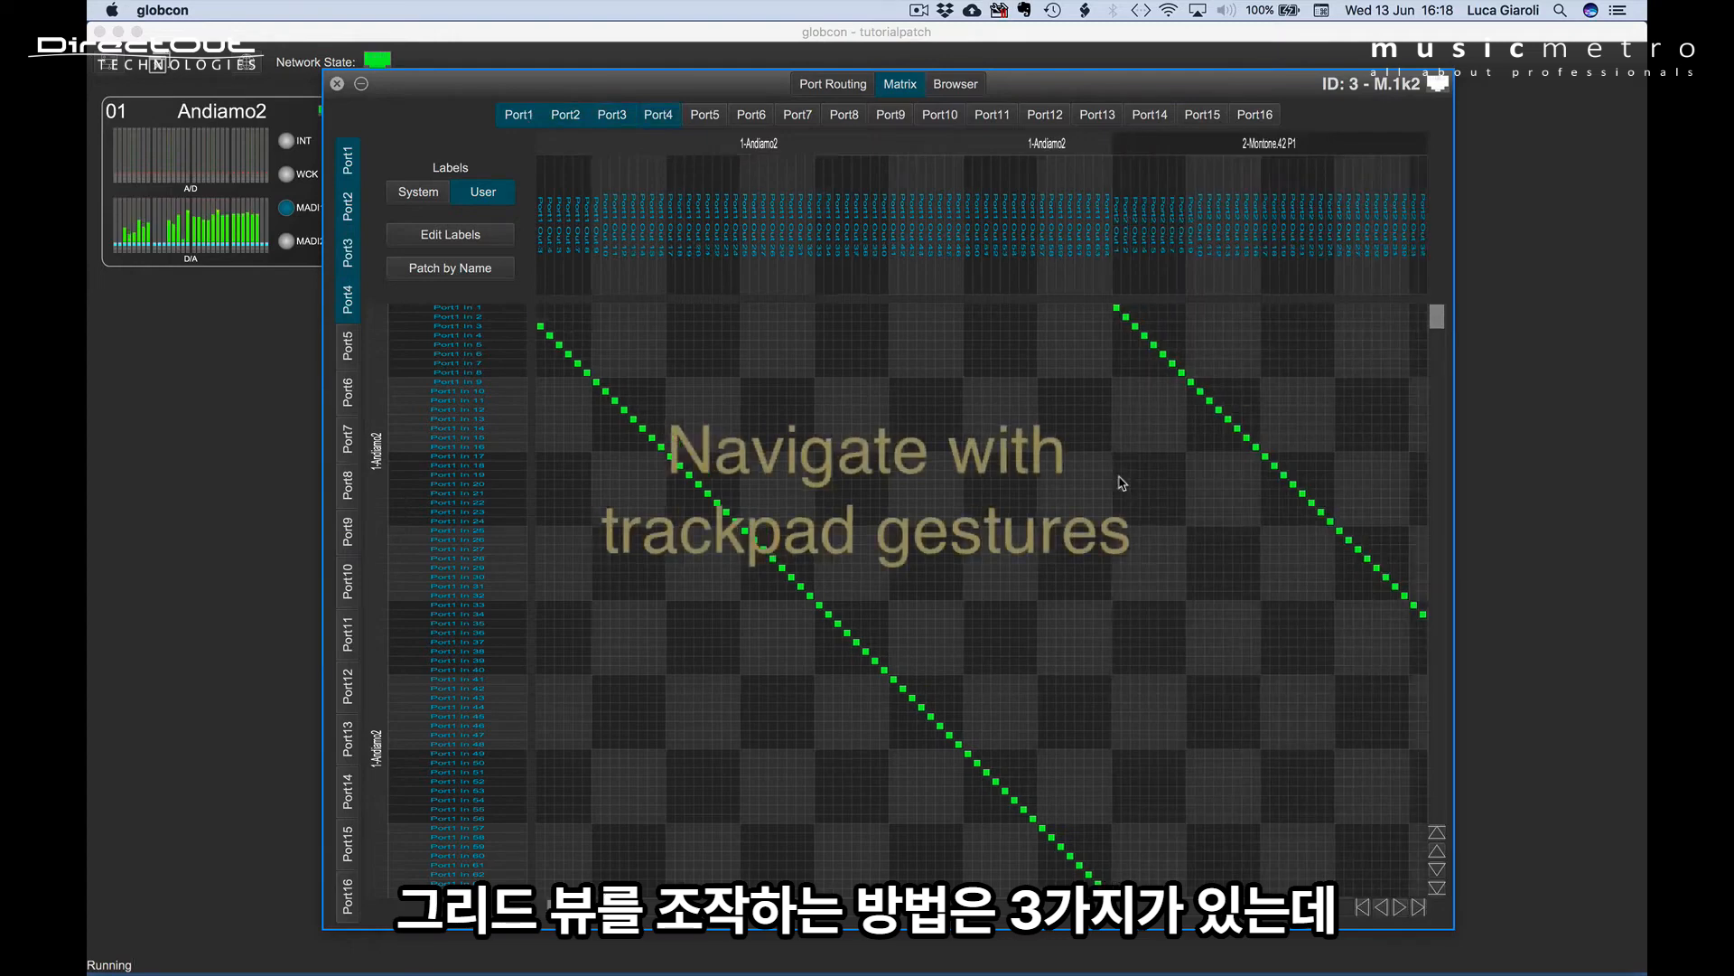
{"action": "scroll", "coordinate": [1121, 482], "scroll_direction": "down", "scroll_amount": 15}
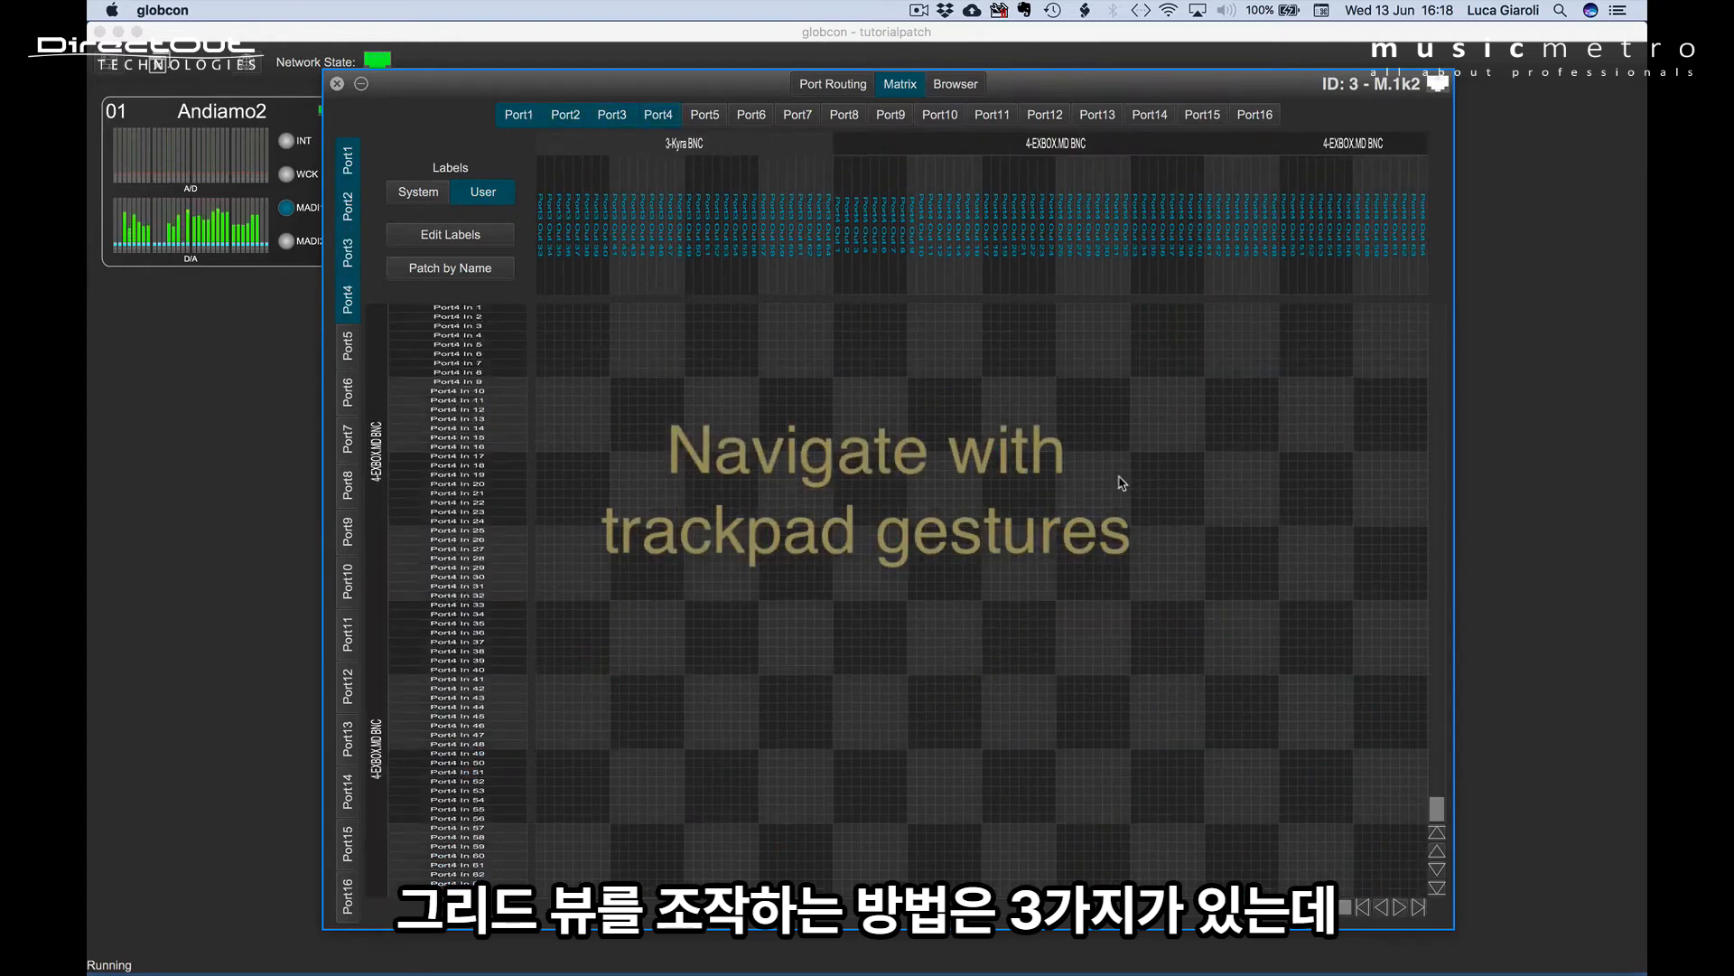
{"action": "scroll", "coordinate": [1121, 482], "scroll_direction": "left", "scroll_amount": 10}
{"action": "key", "text": "Right"}
{"action": "key", "text": "Right"}
{"action": "key", "text": "Right"}
{"action": "key", "text": "Right"}
{"action": "key", "text": "Right"}
{"action": "key", "text": "Right"}
{"action": "key", "text": "Right"}
{"action": "key", "text": "Right"}
{"action": "key", "text": "Right"}
{"action": "key", "text": "Right"}
{"action": "key", "text": "Right"}
{"action": "key", "text": "Right"}
{"action": "key", "text": "Right"}
{"action": "key", "text": "Right"}
{"action": "key", "text": "Right"}
{"action": "key", "text": "Right"}
{"action": "key", "text": "Right"}
{"action": "key", "text": "Right"}
{"action": "key", "text": "Right"}
{"action": "key", "text": "Right"}
{"action": "key", "text": "Right"}
{"action": "key", "text": "Right"}
{"action": "key", "text": "Right"}
{"action": "key", "text": "Right"}
{"action": "key", "text": "Right"}
{"action": "key", "text": "Right"}
{"action": "key", "text": "Down"}
{"action": "key", "text": "Down"}
{"action": "key", "text": "Down"}
{"action": "key", "text": "Down"}
{"action": "key", "text": "Down"}
{"action": "key", "text": "Down"}
{"action": "key", "text": "Down"}
{"action": "key", "text": "Down"}
{"action": "key", "text": "Down"}
{"action": "key", "text": "Down"}
{"action": "key", "text": "Down"}
{"action": "key", "text": "Down"}
{"action": "key", "text": "Down"}
{"action": "key", "text": "Down"}
{"action": "key", "text": "Down"}
{"action": "key", "text": "Down"}
{"action": "key", "text": "Down"}
{"action": "key", "text": "Down"}
{"action": "key", "text": "Down"}
{"action": "key", "text": "Down"}
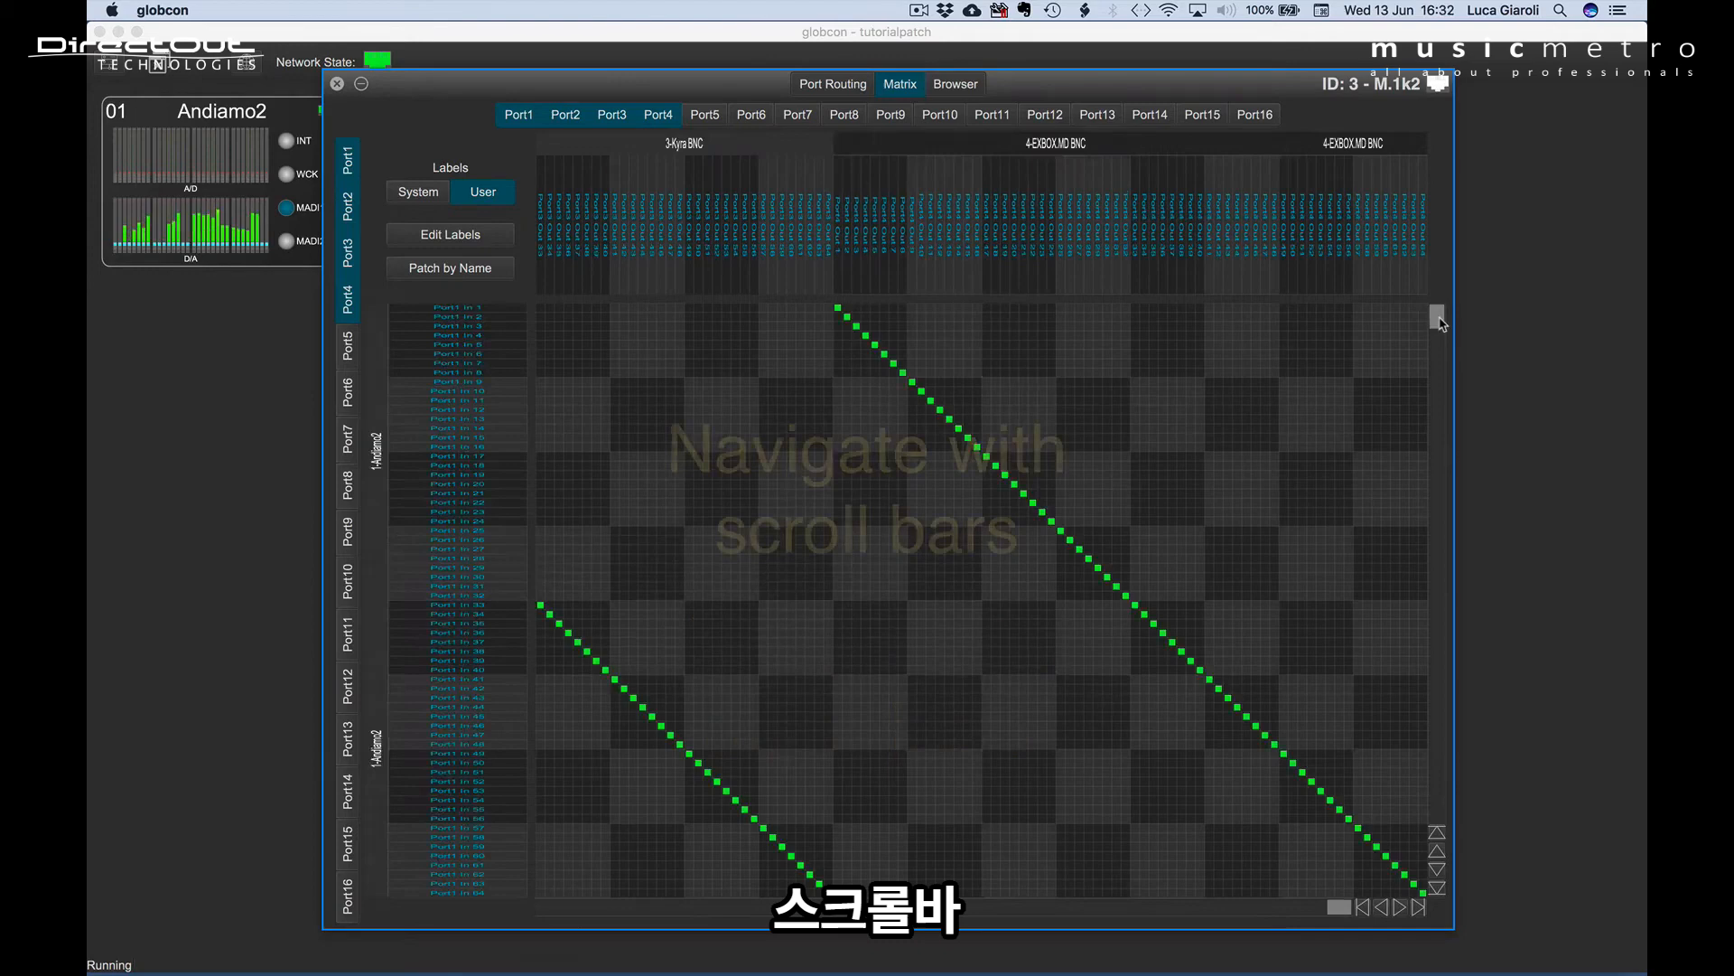
{"action": "left_click_drag", "start_coordinate": [1440, 321], "coordinate": [1443, 392]}
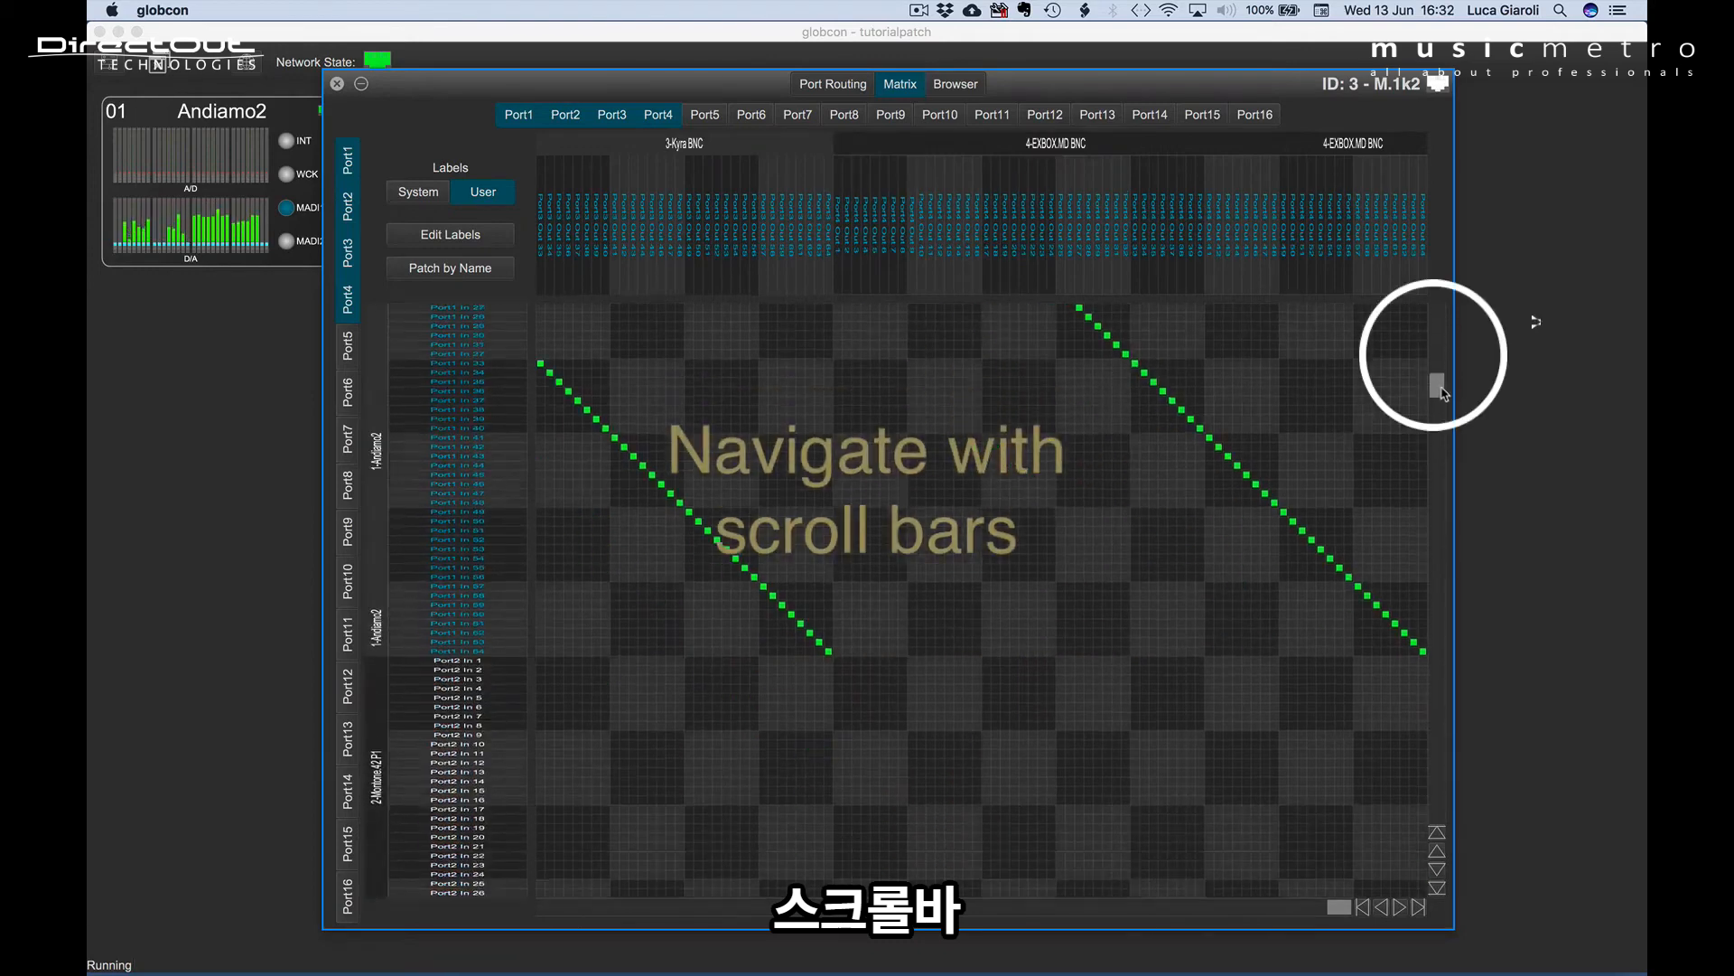
{"action": "left_click_drag", "start_coordinate": [1340, 907], "coordinate": [1233, 914]}
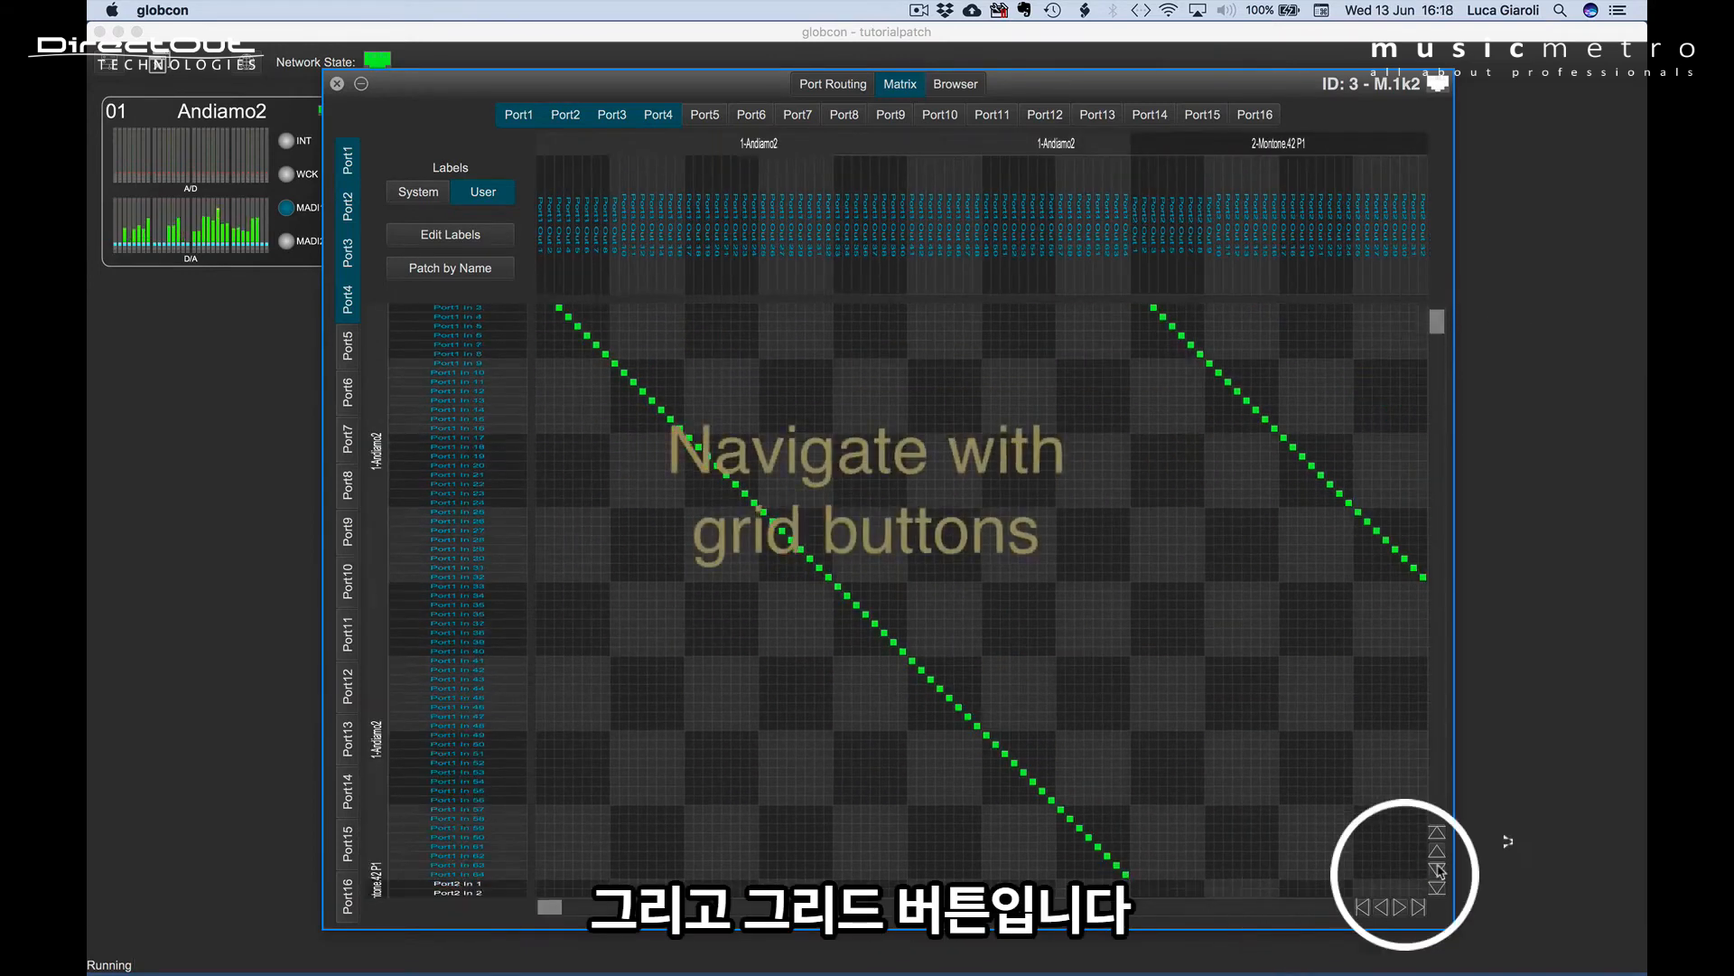
Step the grid through neighbouring inputs and outputs, jump to the first and last outputs, and return to the first inputs.
{"action": "left_click", "coordinate": [1438, 869]}
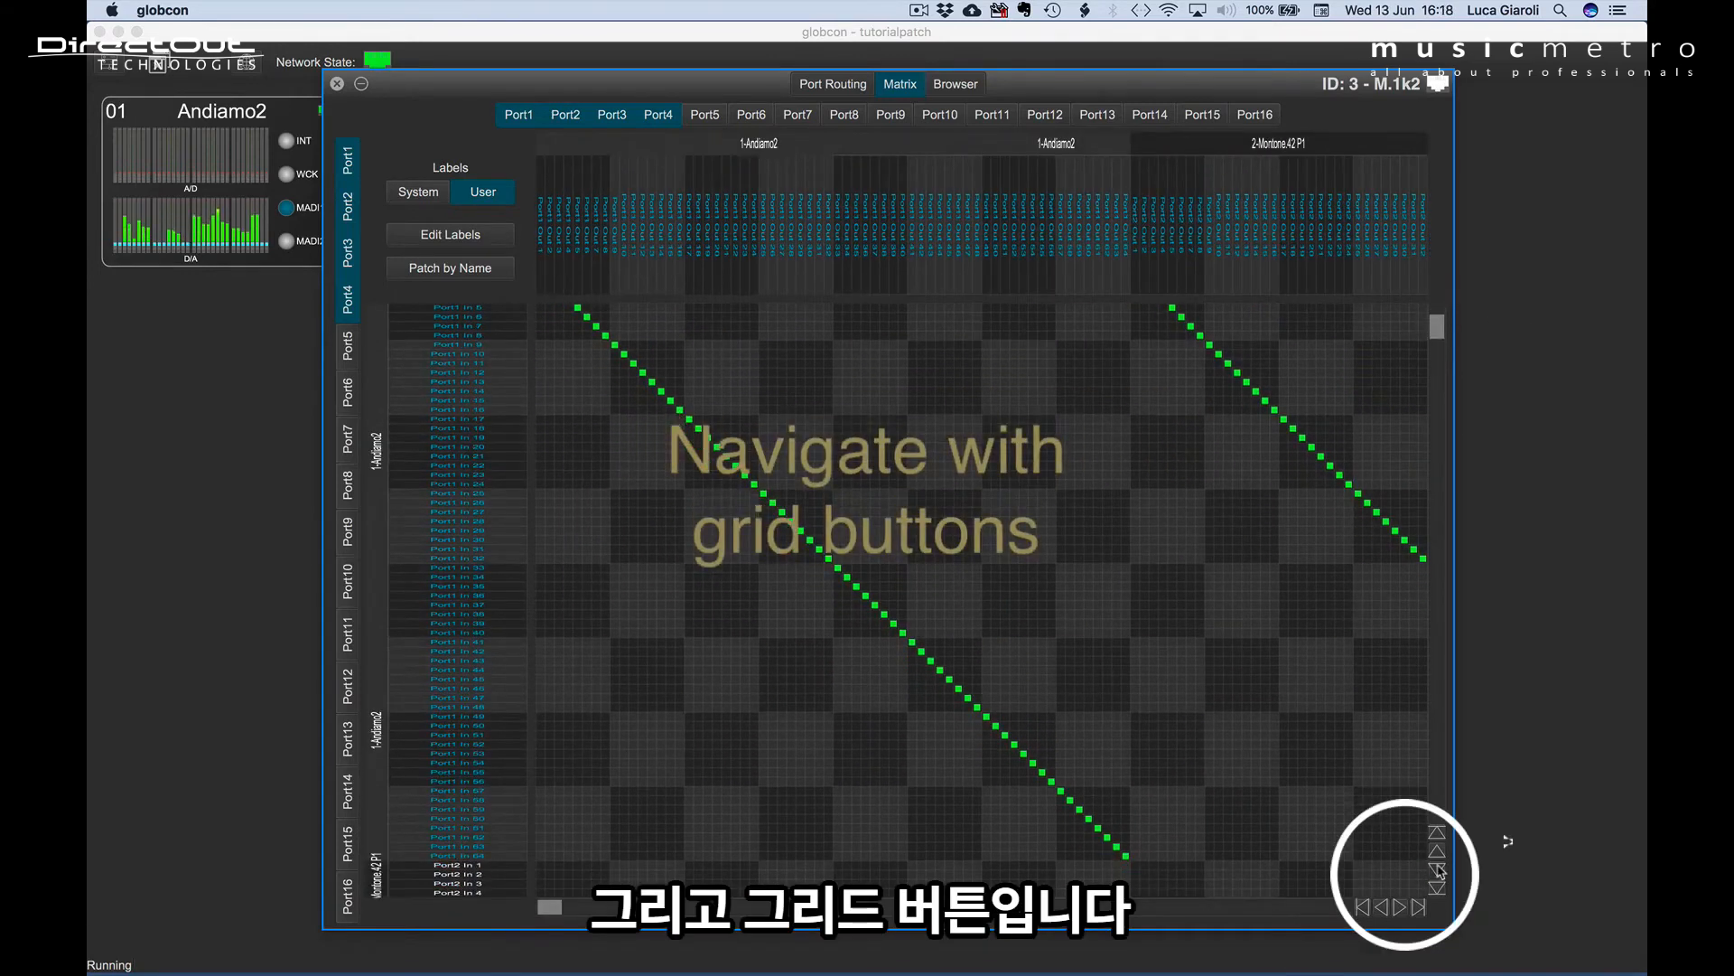
{"action": "left_click", "coordinate": [1438, 869]}
{"action": "left_click", "coordinate": [1438, 869]}
{"action": "left_click", "coordinate": [1438, 868]}
{"action": "left_click", "coordinate": [1404, 905]}
{"action": "left_click", "coordinate": [1404, 905]}
{"action": "left_click", "coordinate": [1404, 905]}
{"action": "left_click", "coordinate": [1404, 905]}
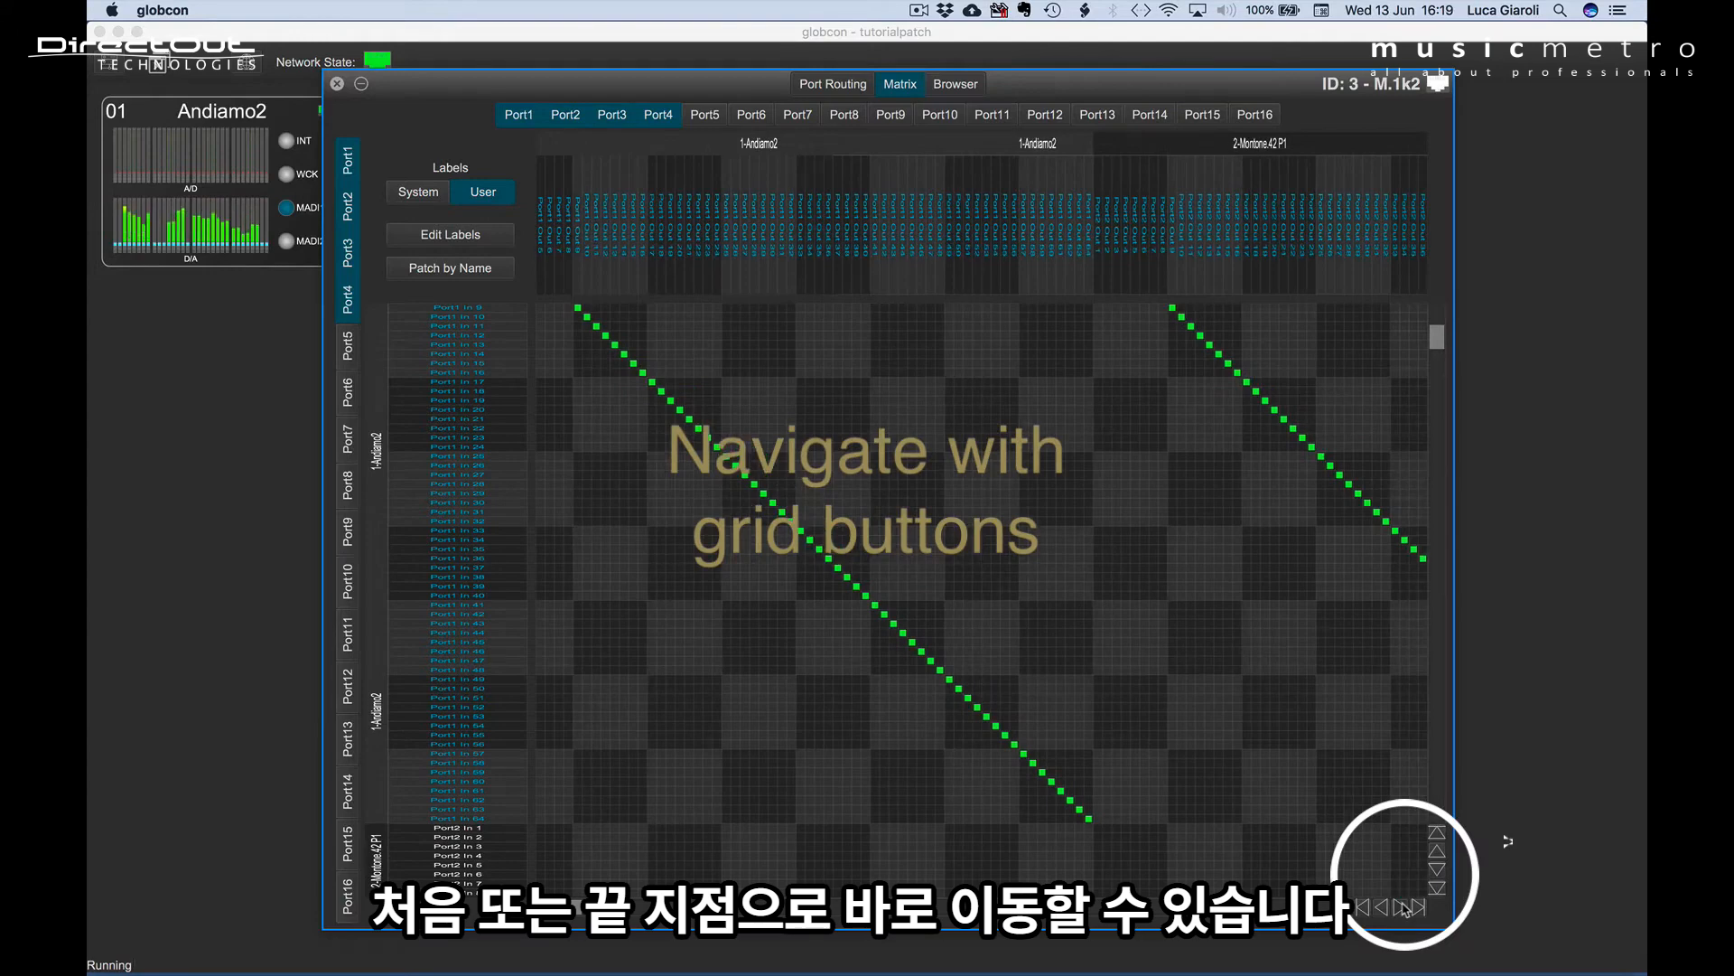
{"action": "left_click", "coordinate": [1404, 905]}
{"action": "left_click", "coordinate": [1404, 905]}
{"action": "left_click", "coordinate": [1404, 905]}
{"action": "left_click", "coordinate": [1364, 906]}
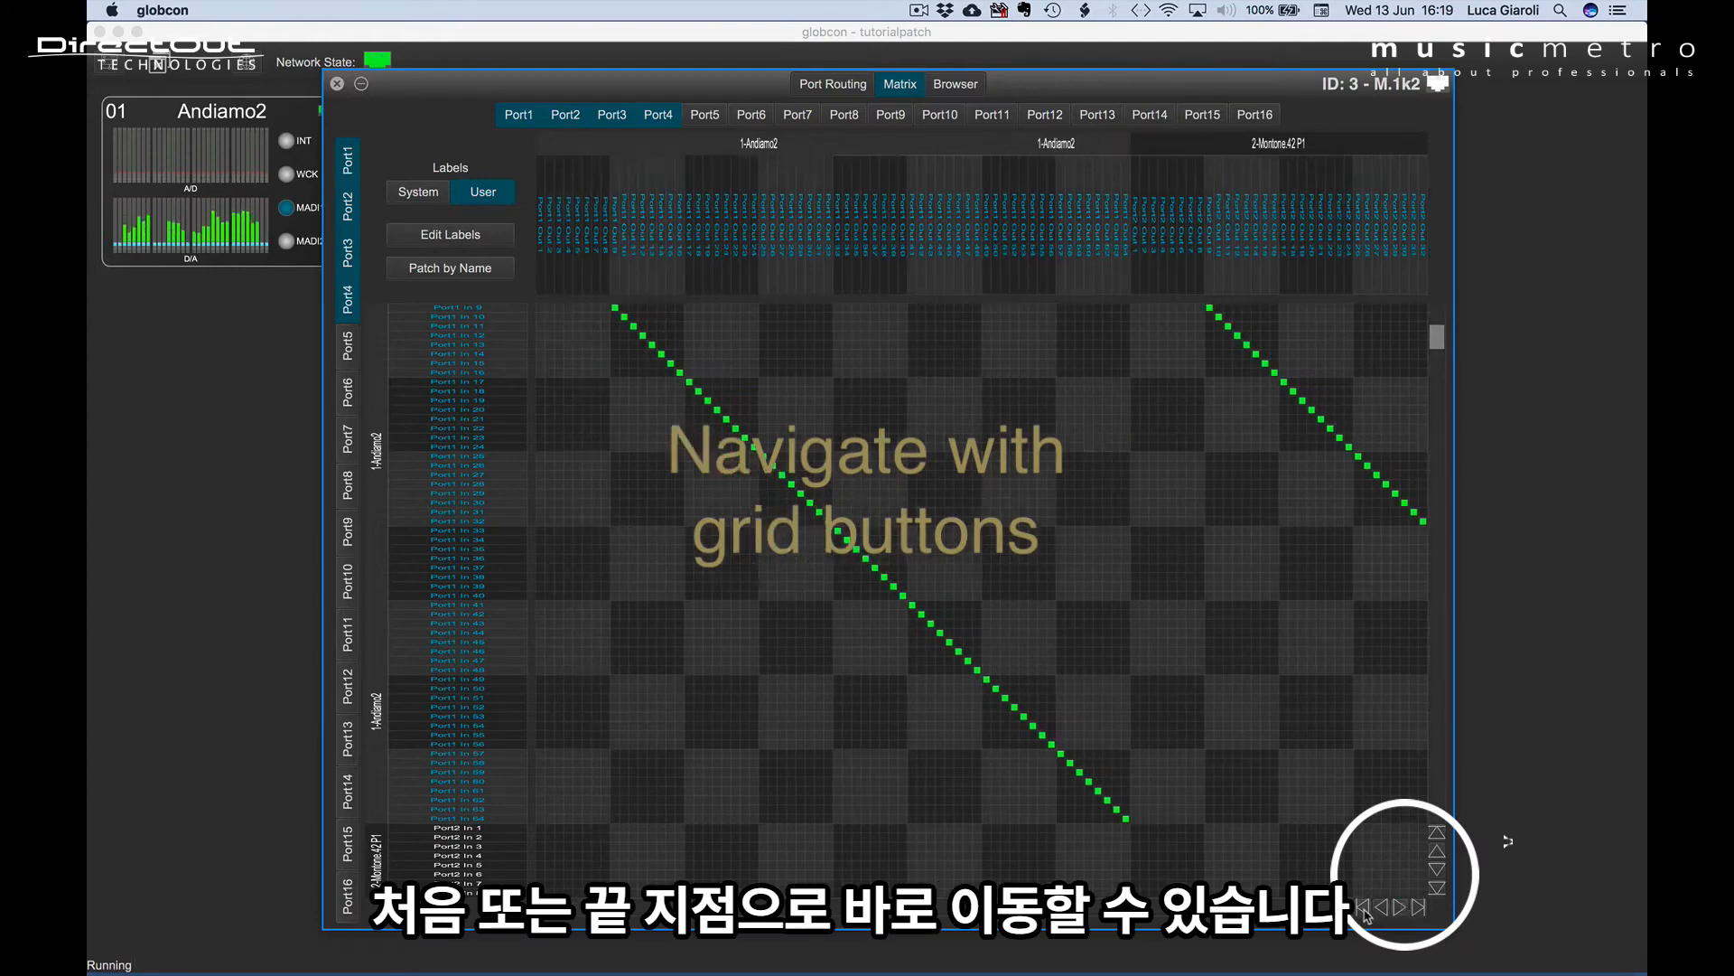
{"action": "left_click", "coordinate": [1419, 906]}
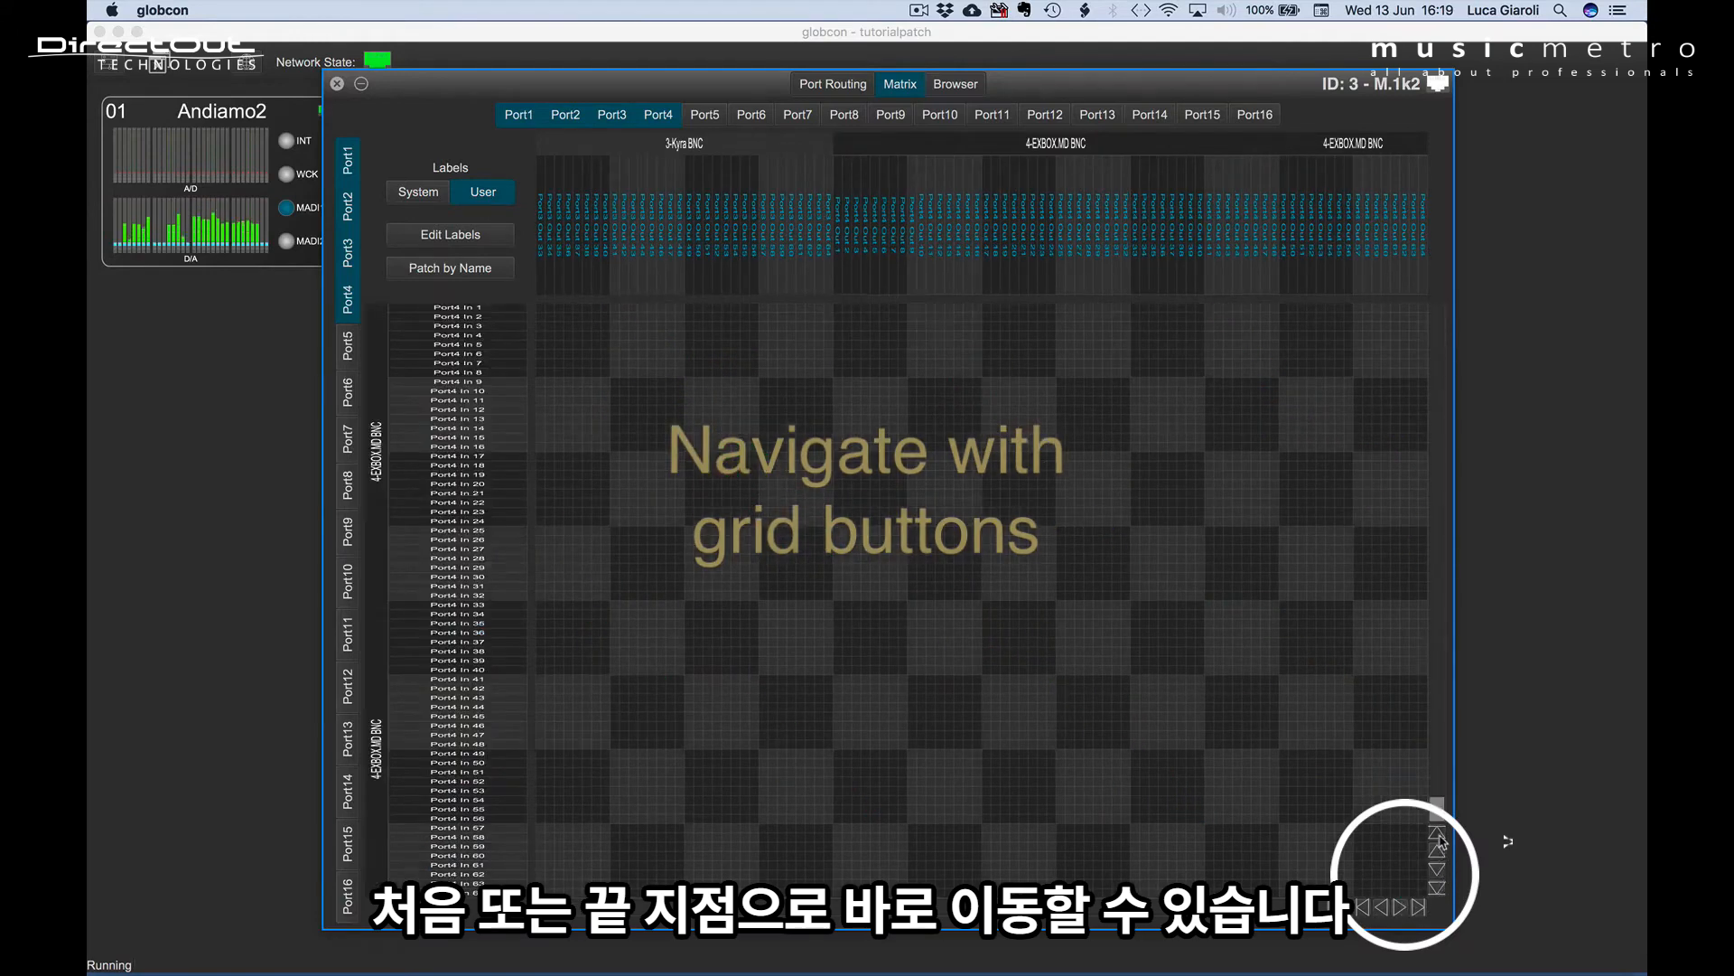
{"action": "left_click", "coordinate": [1438, 835]}
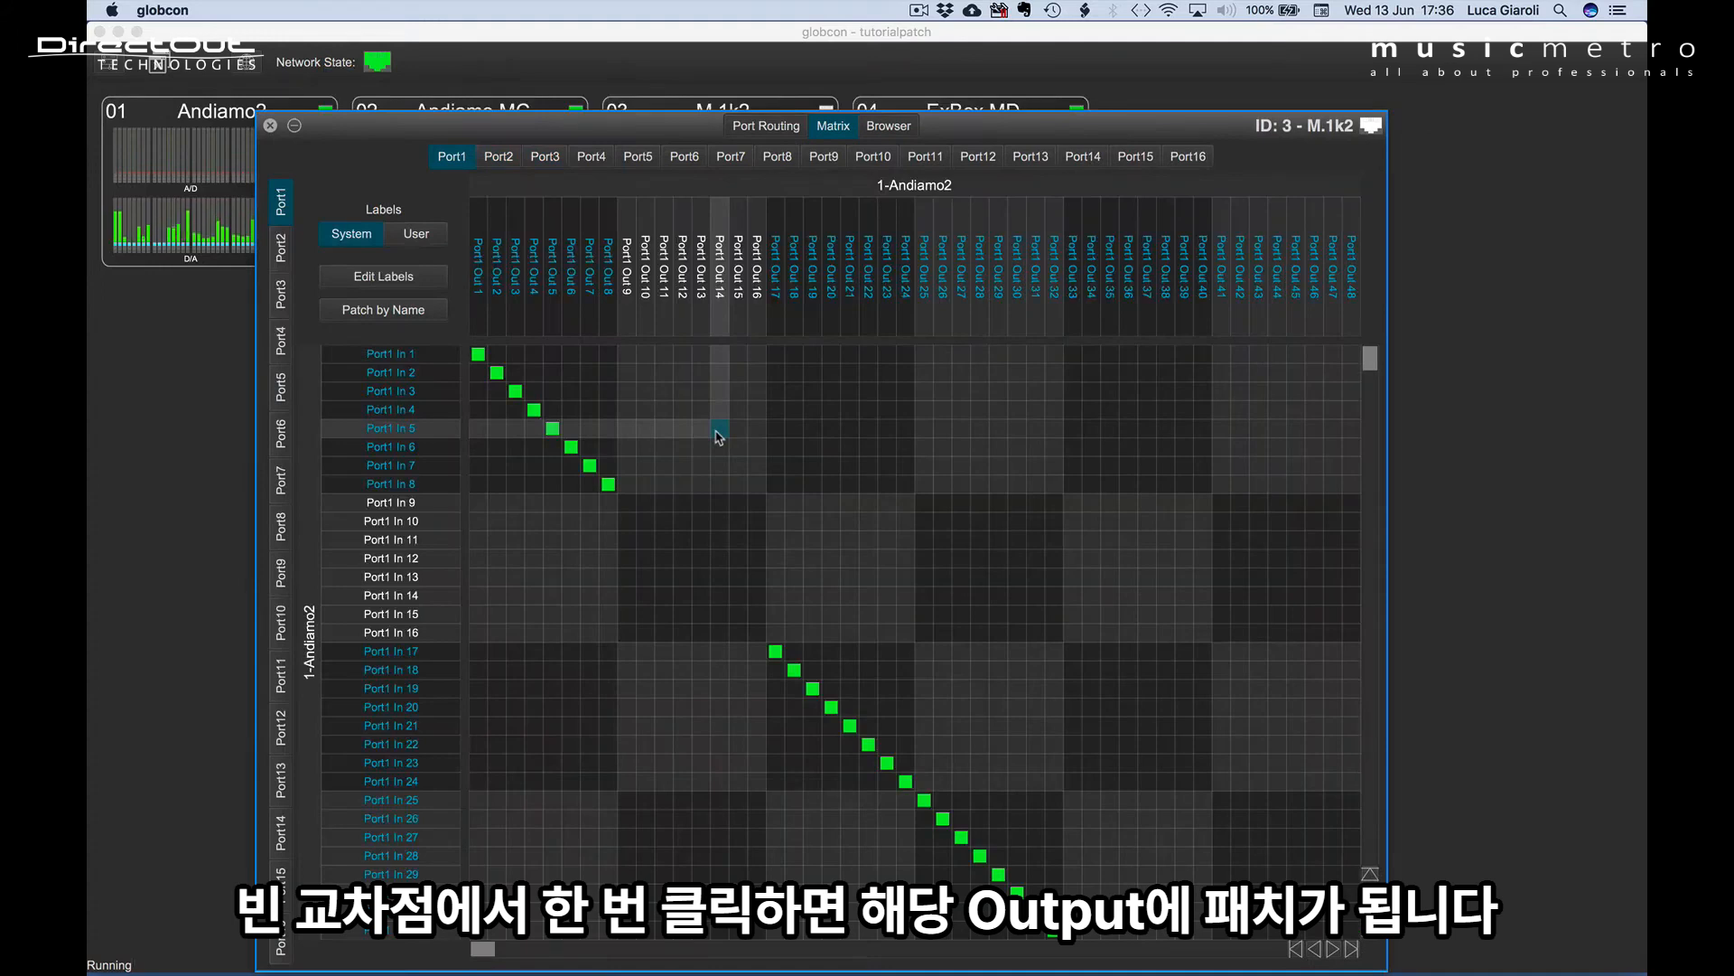
Patch Port1 In 5 to Port1 Out 14 and remove that patch again.
{"action": "left_click", "coordinate": [718, 431]}
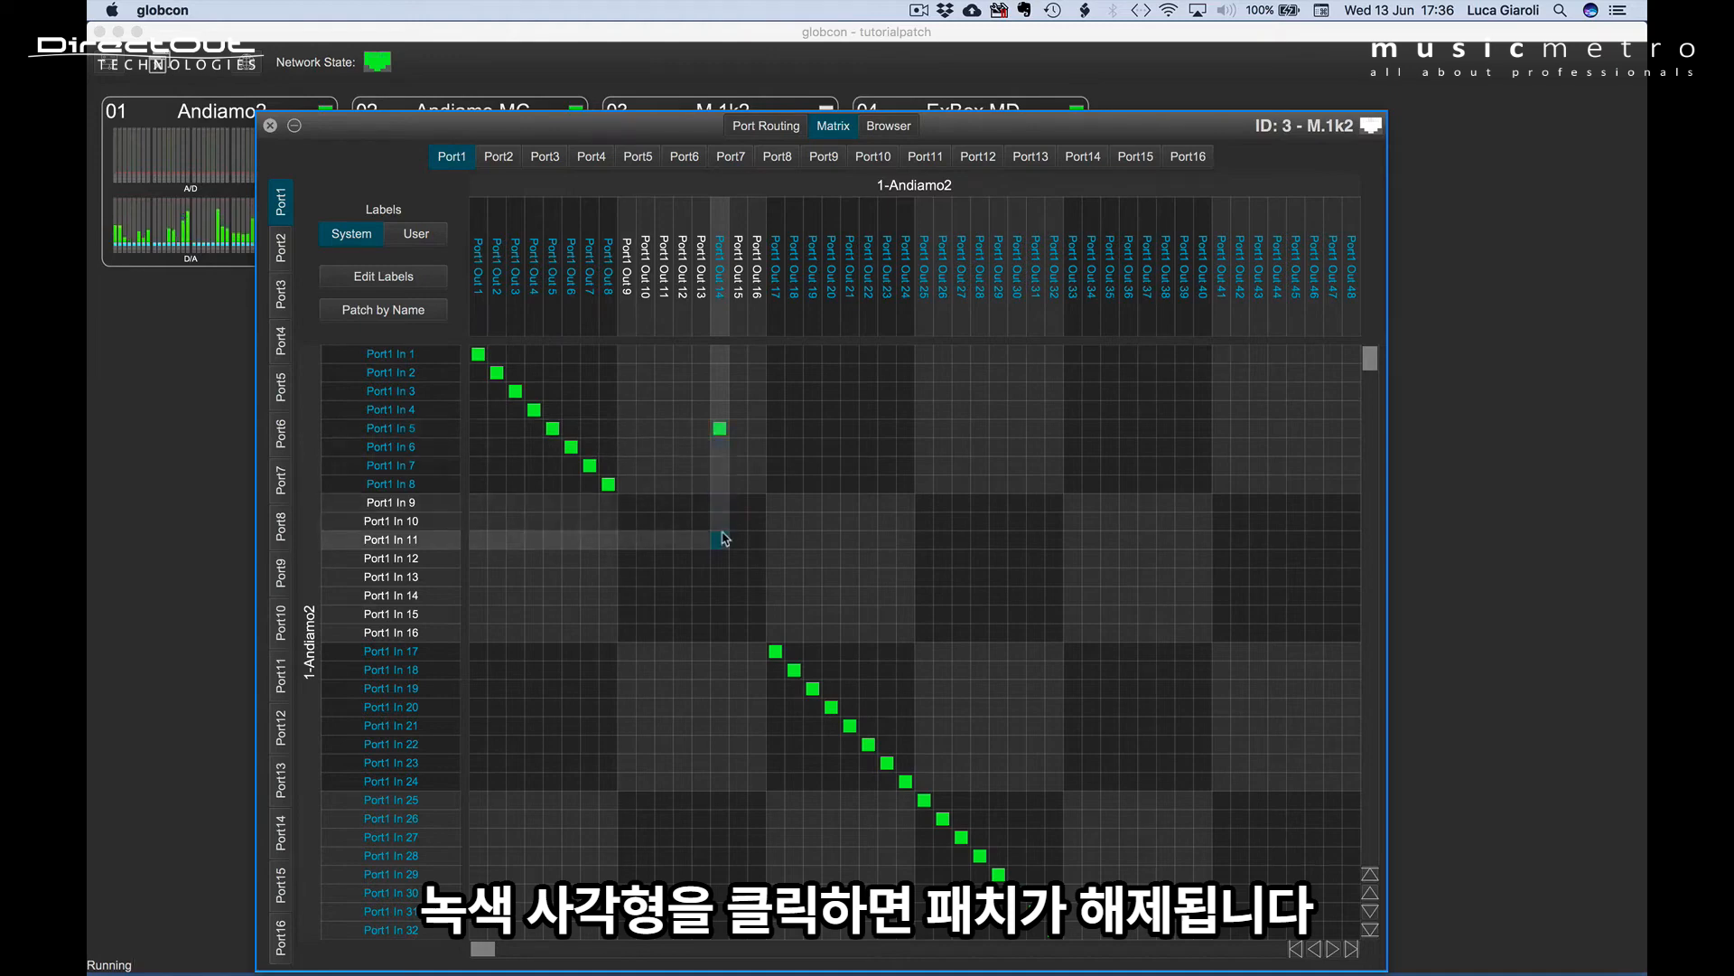
{"action": "left_click", "coordinate": [721, 430]}
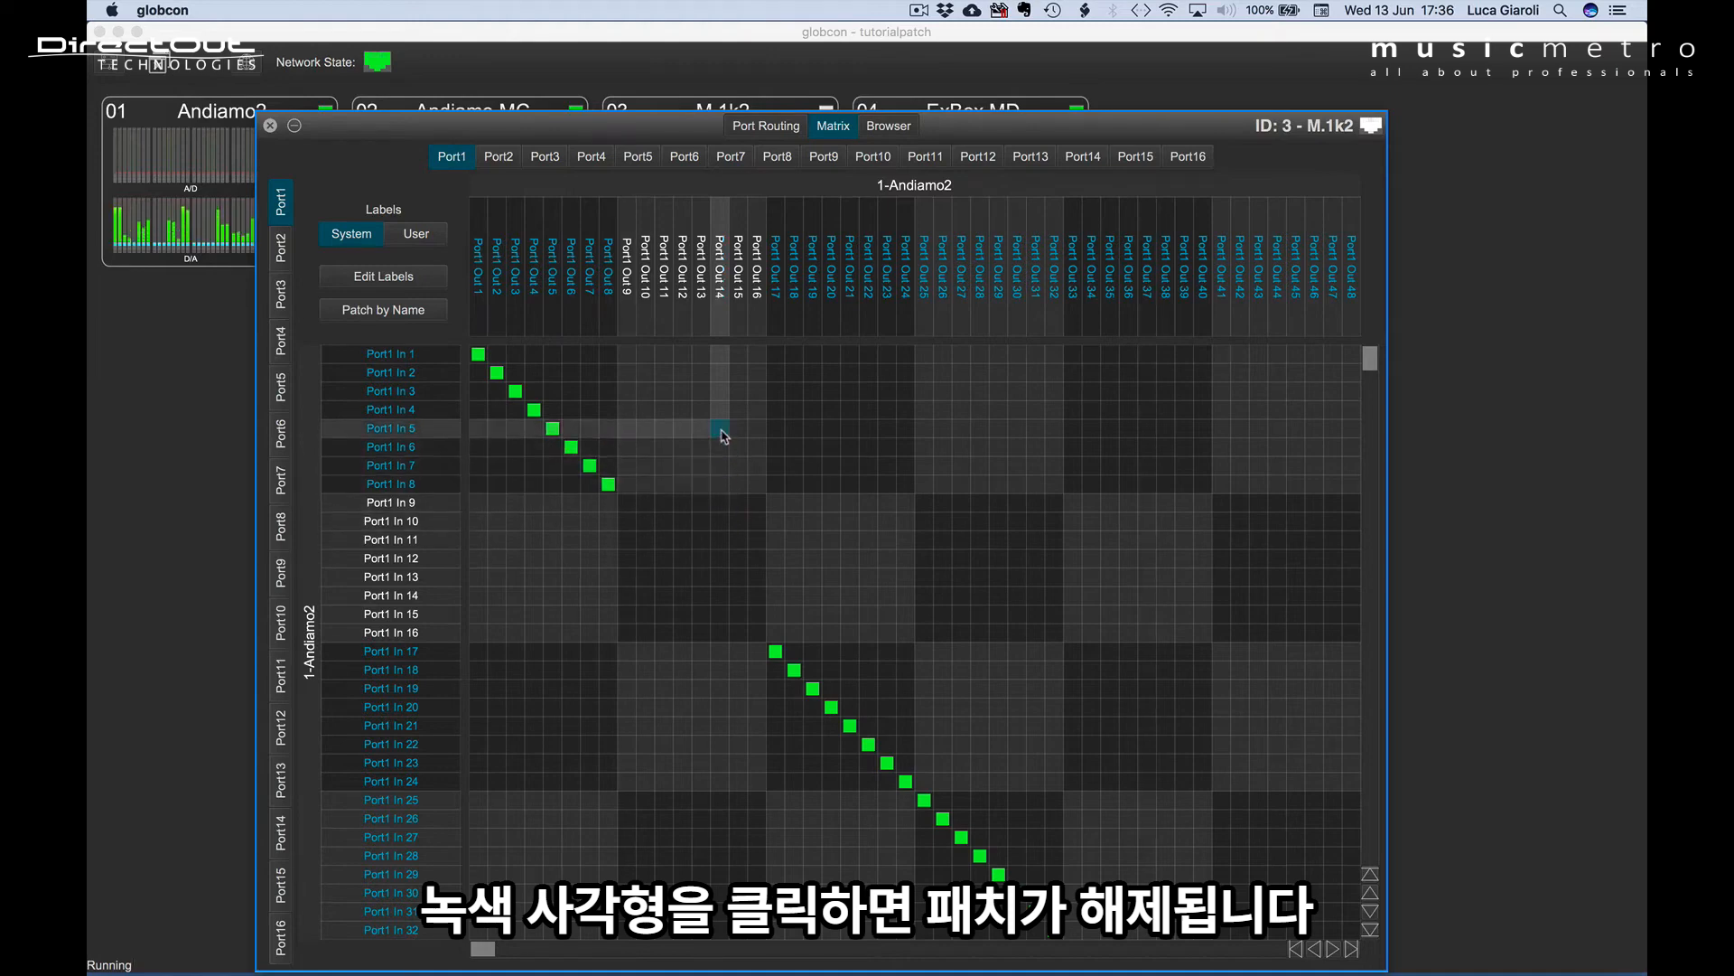
Patch Port1 In 9–16 diagonally to Port1 Out 25–32, then unpatch the same eight crosspoints.
{"action": "left_click_drag", "start_coordinate": [924, 502], "coordinate": [1062, 635]}
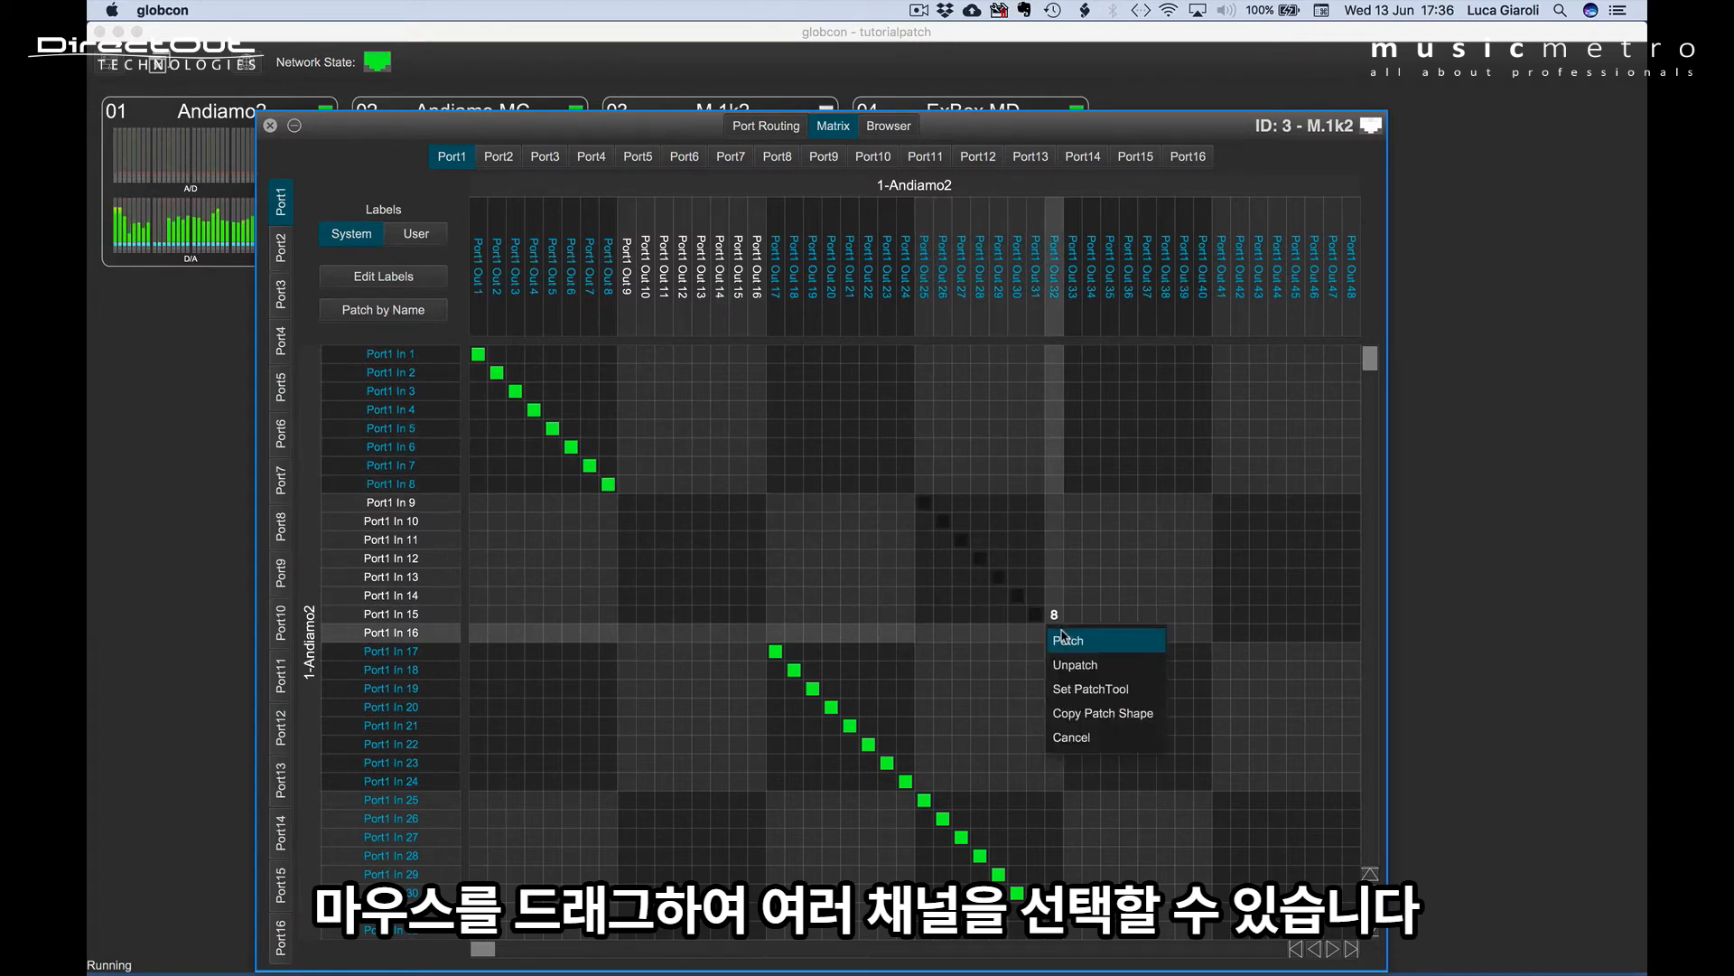
{"action": "left_click", "coordinate": [1066, 640]}
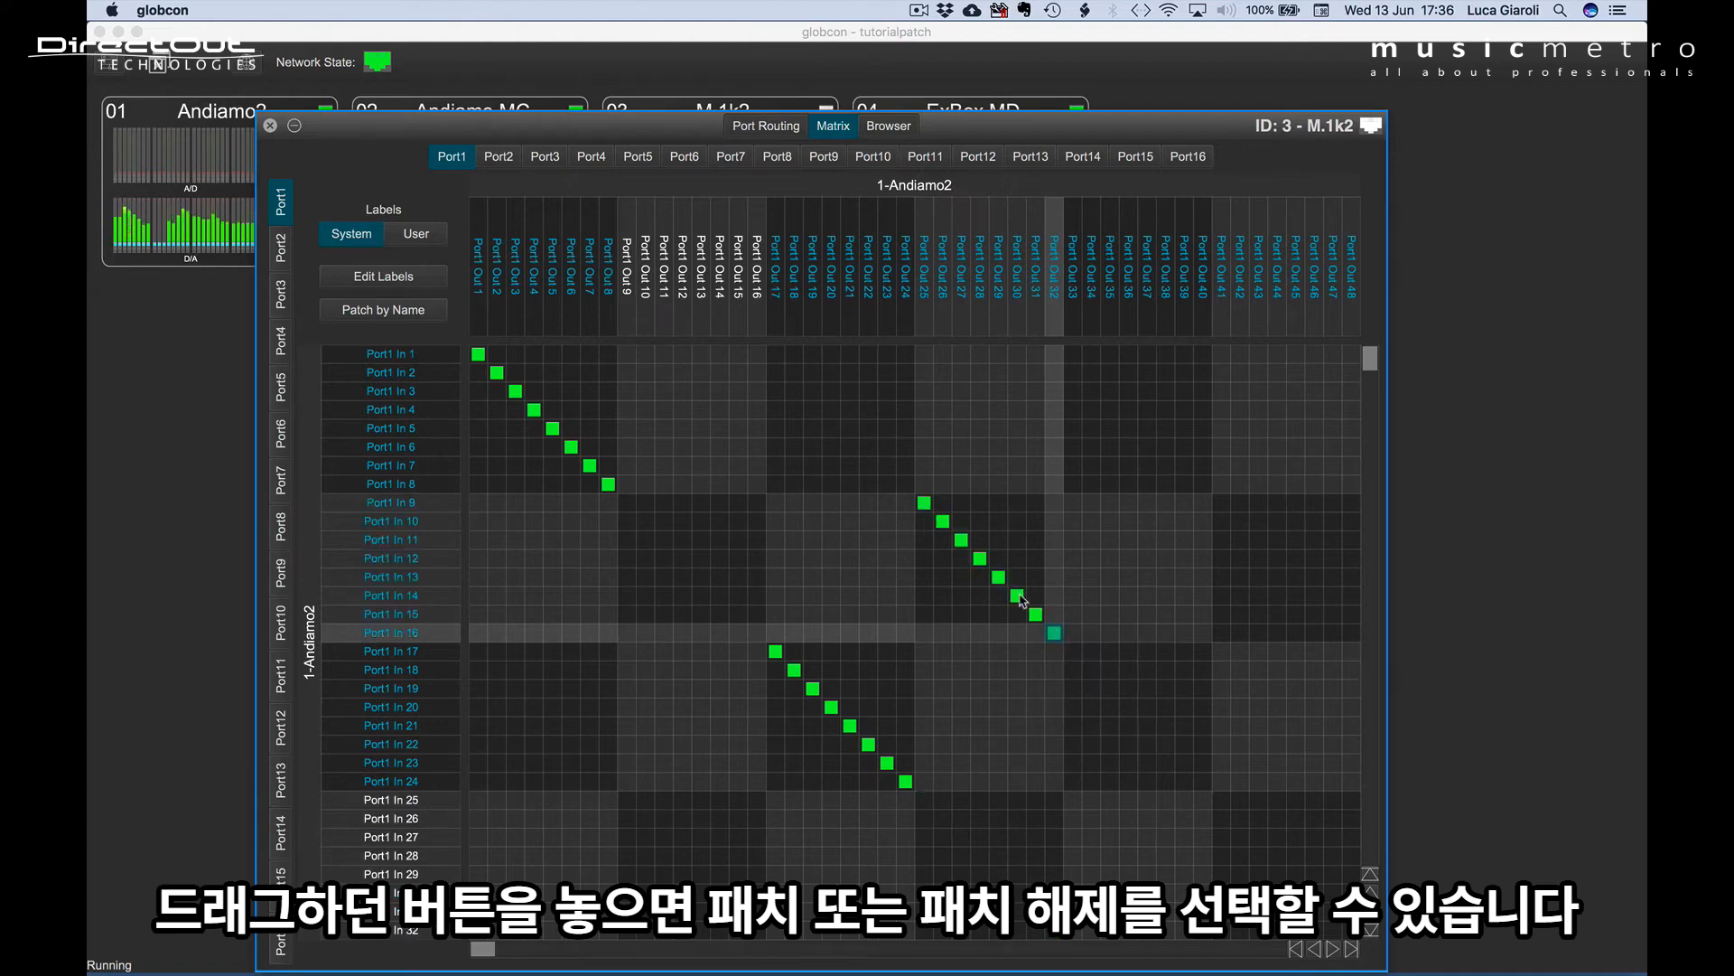
{"action": "left_click_drag", "start_coordinate": [924, 502], "coordinate": [1056, 630]}
{"action": "left_click", "coordinate": [1067, 665]}
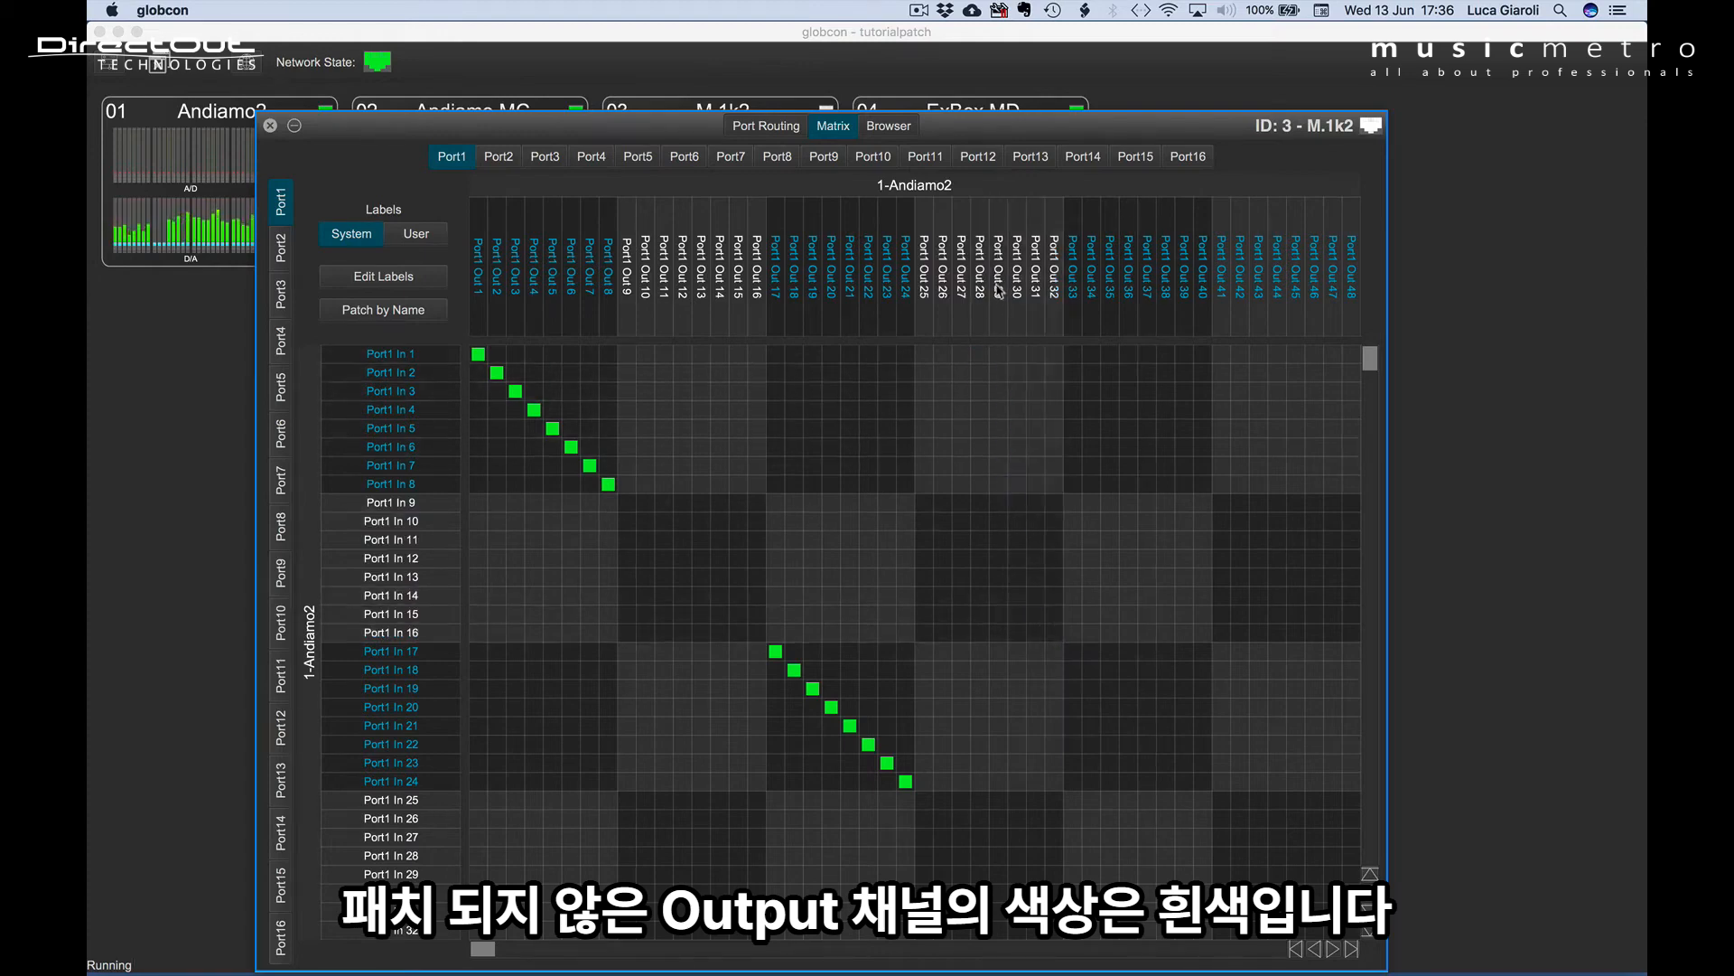
Patch Port1 In 1 to Out 29, In 12 to Out 10, and In 13 to Outs 11–14.
{"action": "left_click", "coordinate": [999, 354]}
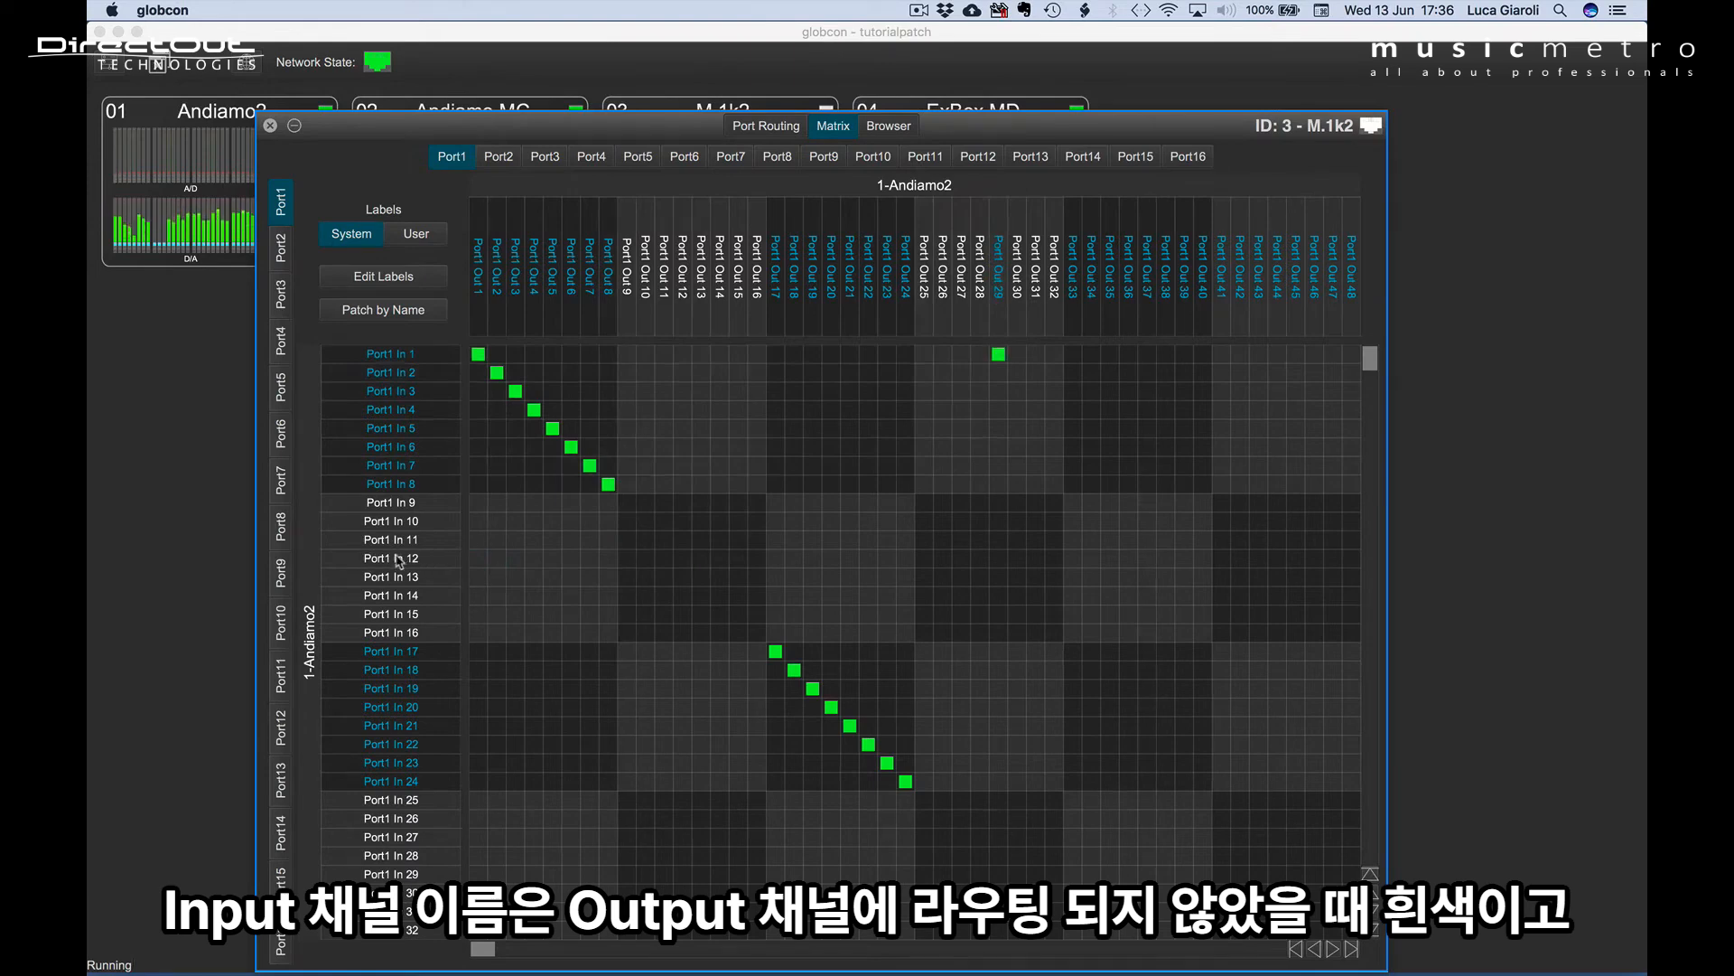
{"action": "left_click", "coordinate": [646, 560]}
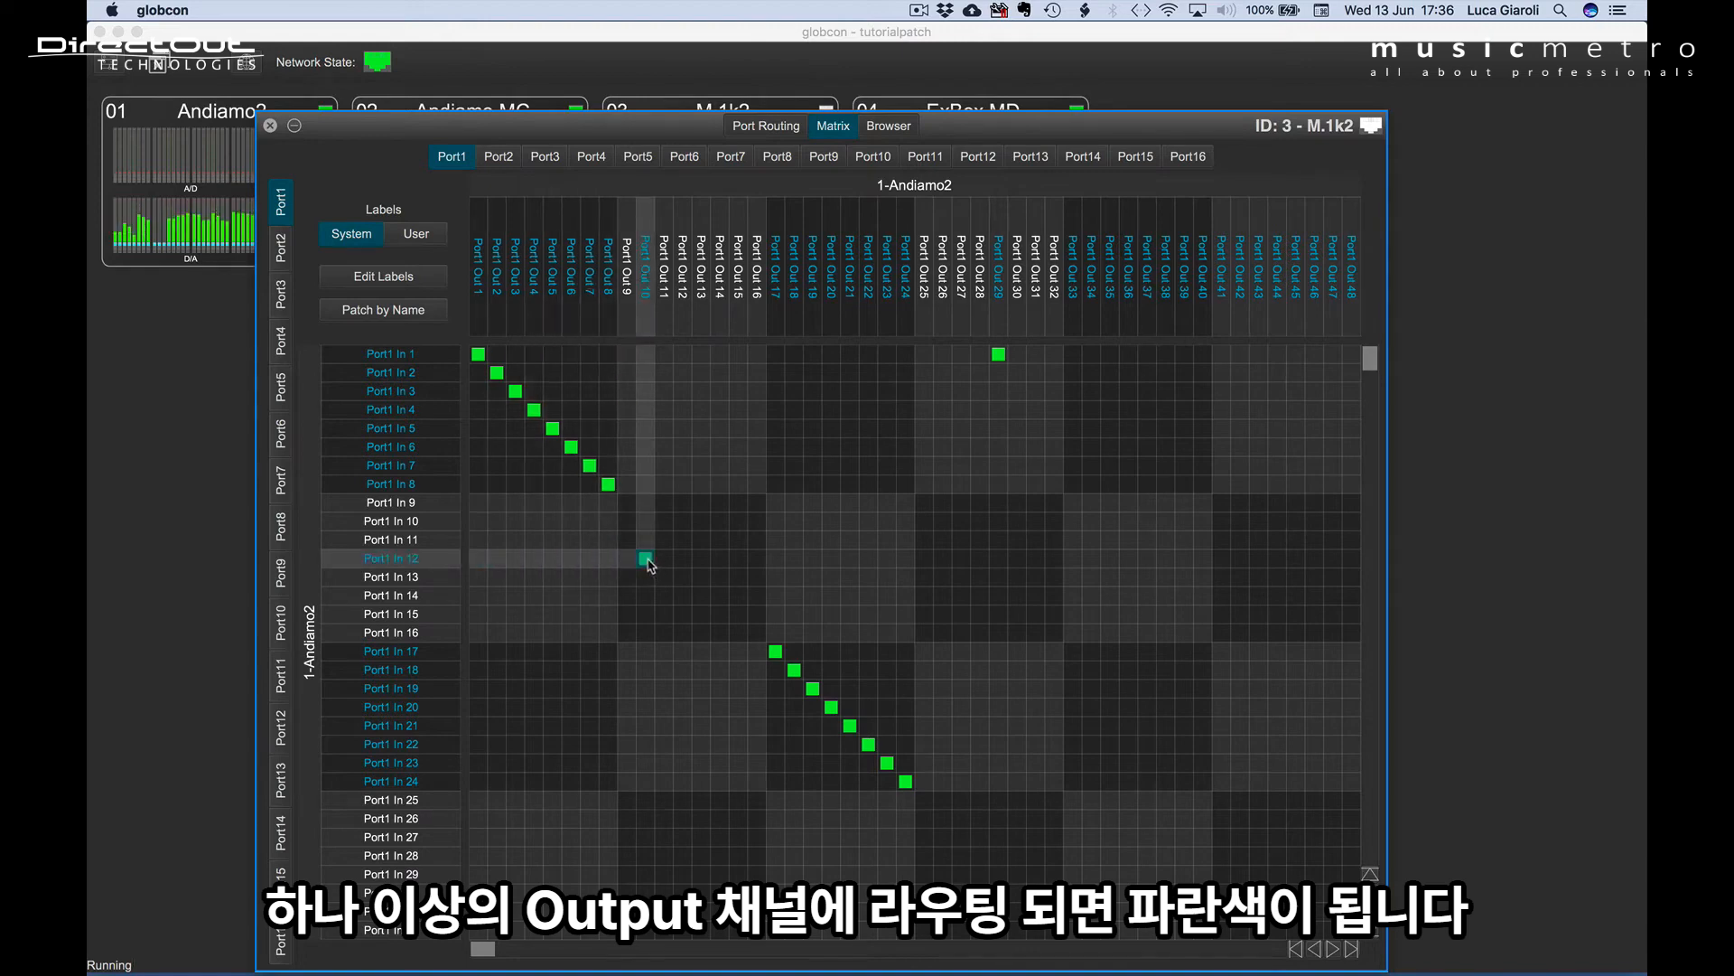
{"action": "left_click_drag", "start_coordinate": [647, 579], "coordinate": [720, 579]}
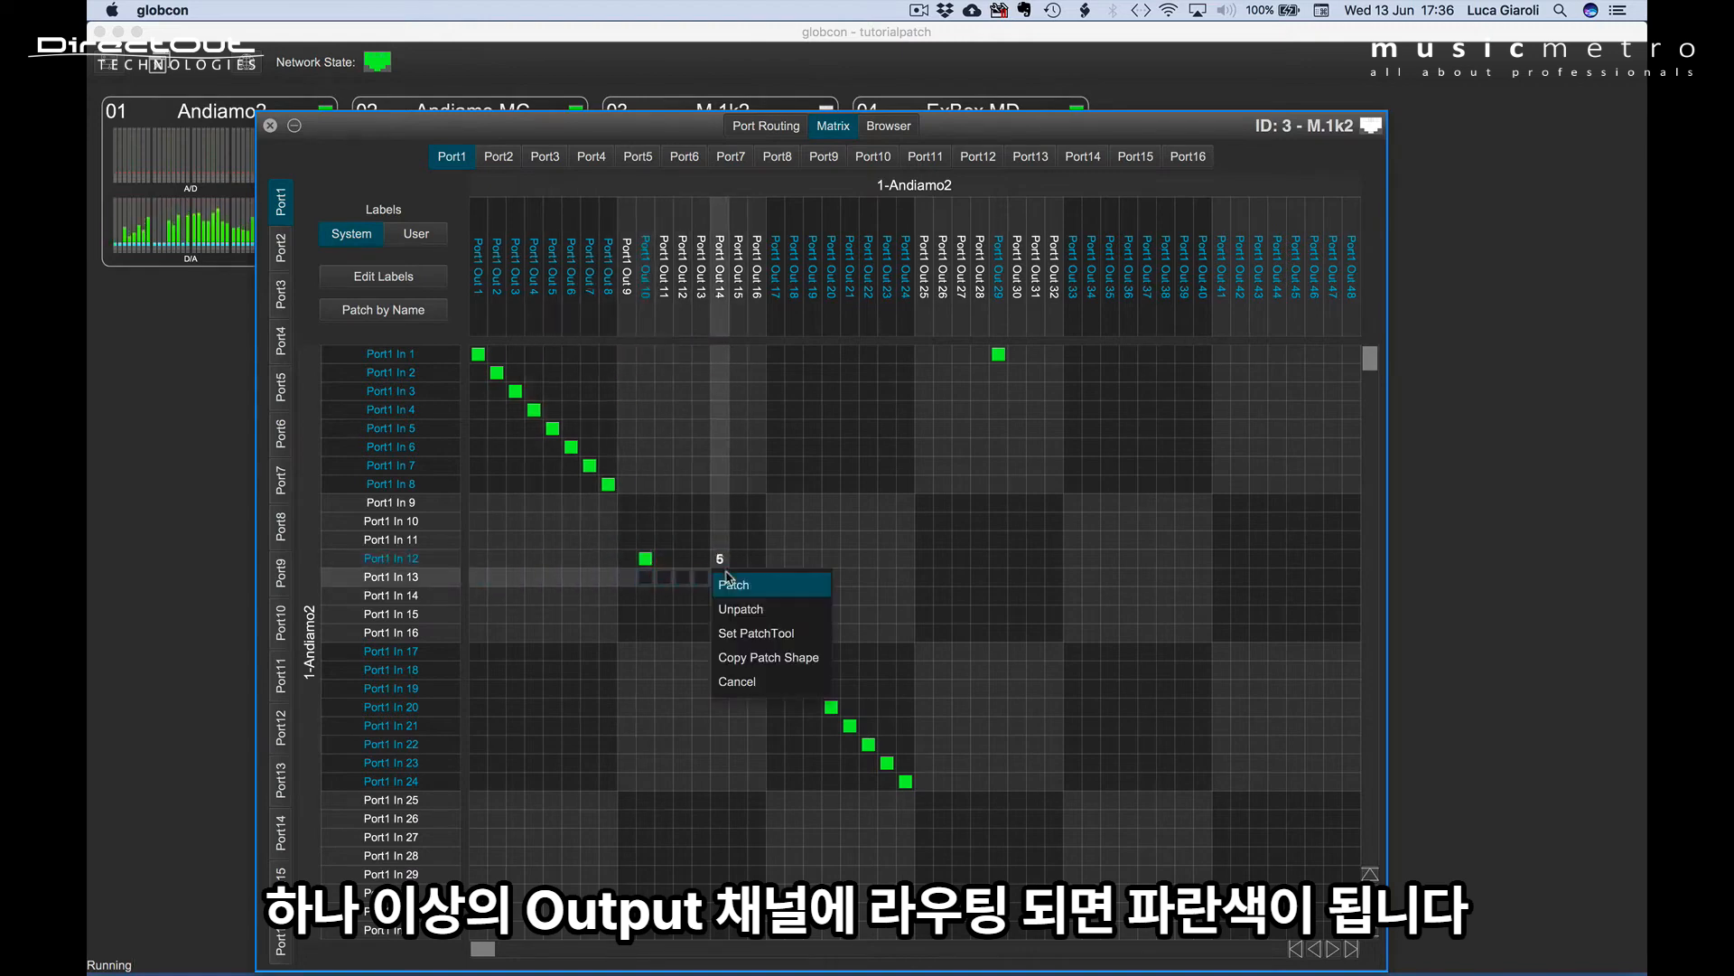
{"action": "left_click", "coordinate": [730, 592]}
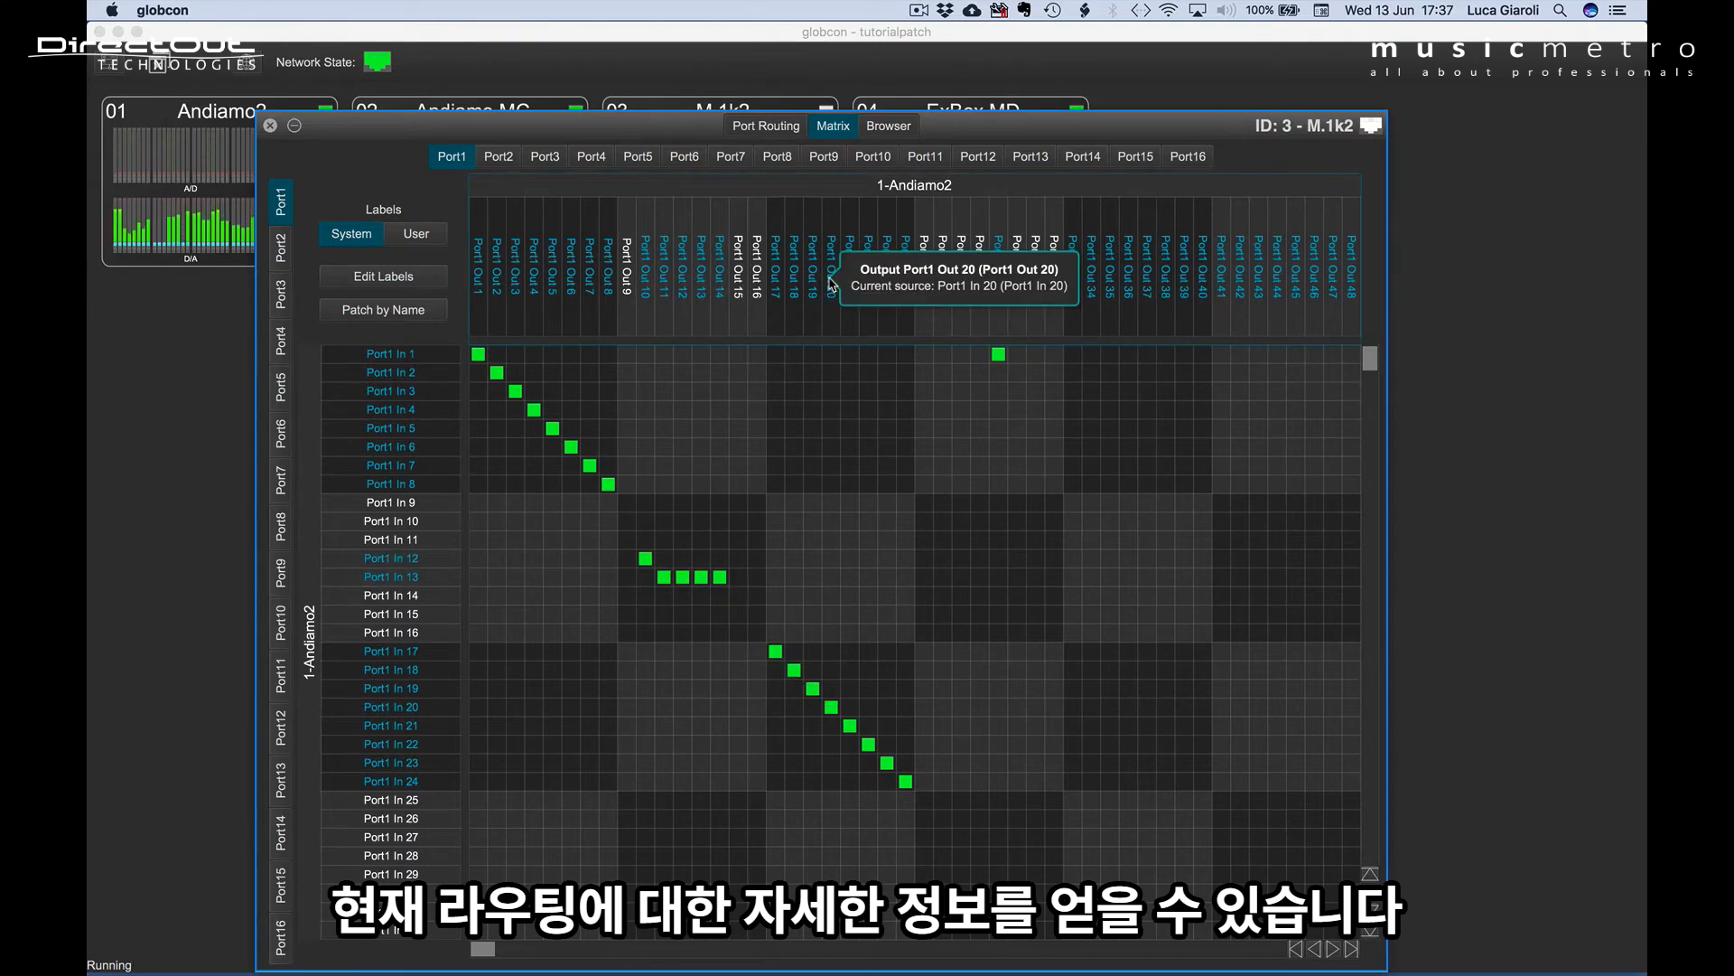
With the Port5 inputs shown, reveal the source of Port1 Out 18, and inspect which outputs Port1 In 13 feeds.
{"action": "left_click", "coordinate": [281, 387]}
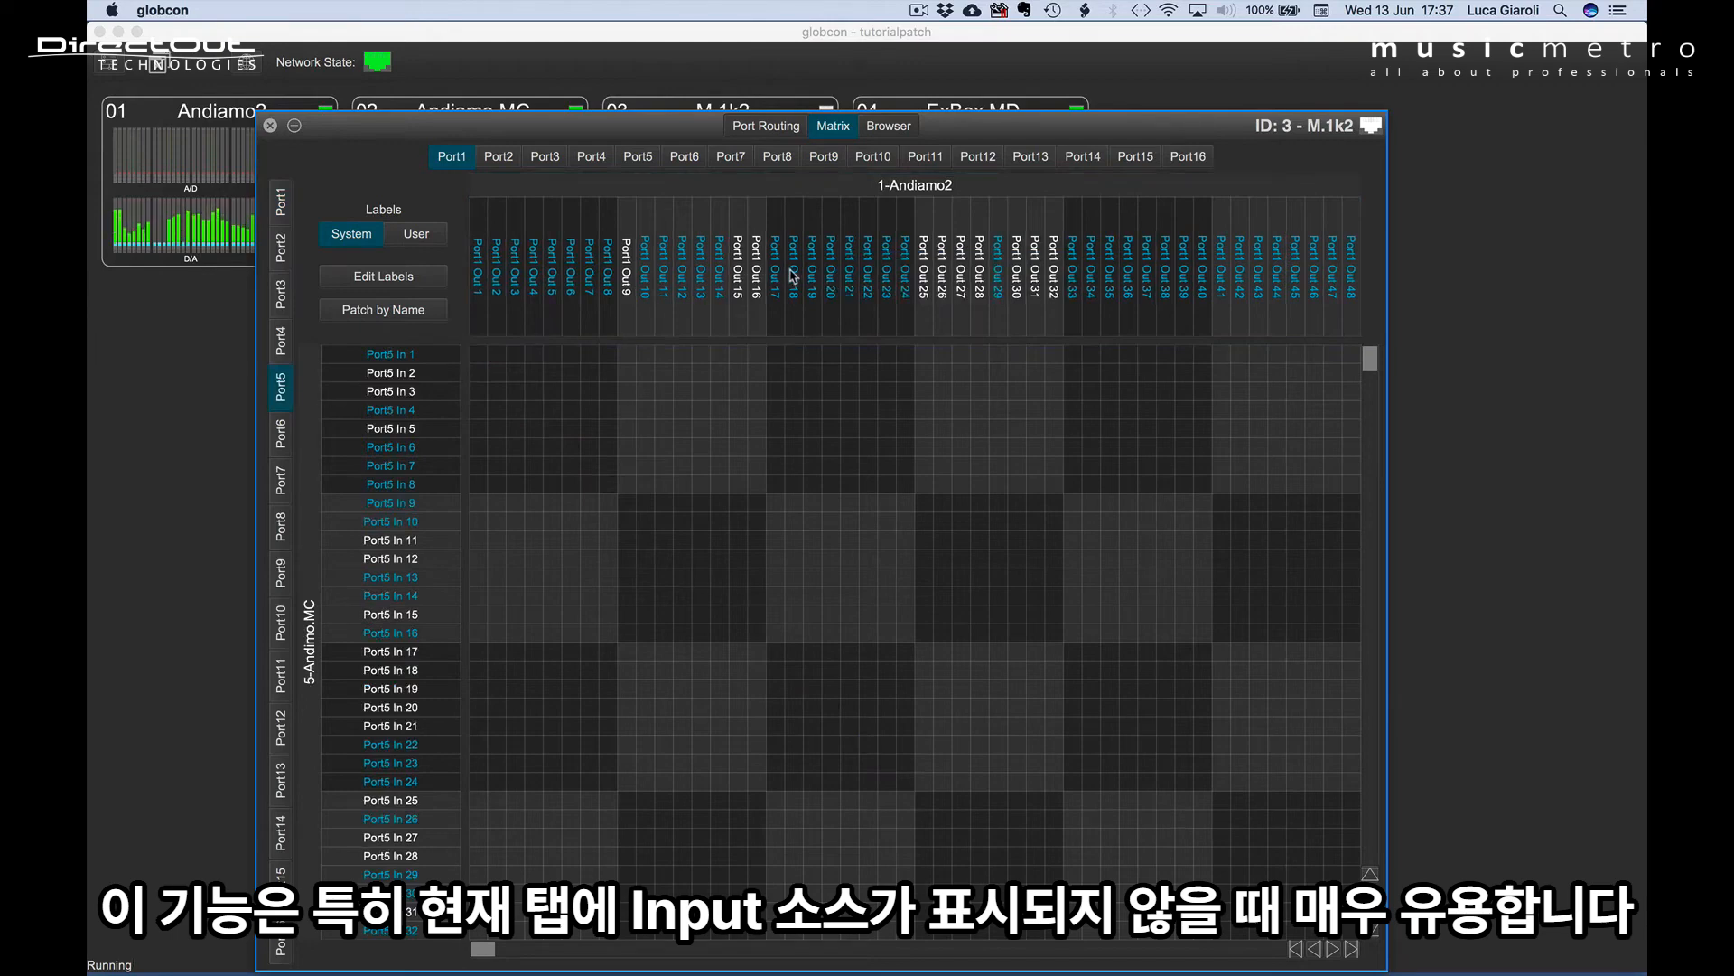
{"action": "mouse_move", "coordinate": [795, 276]}
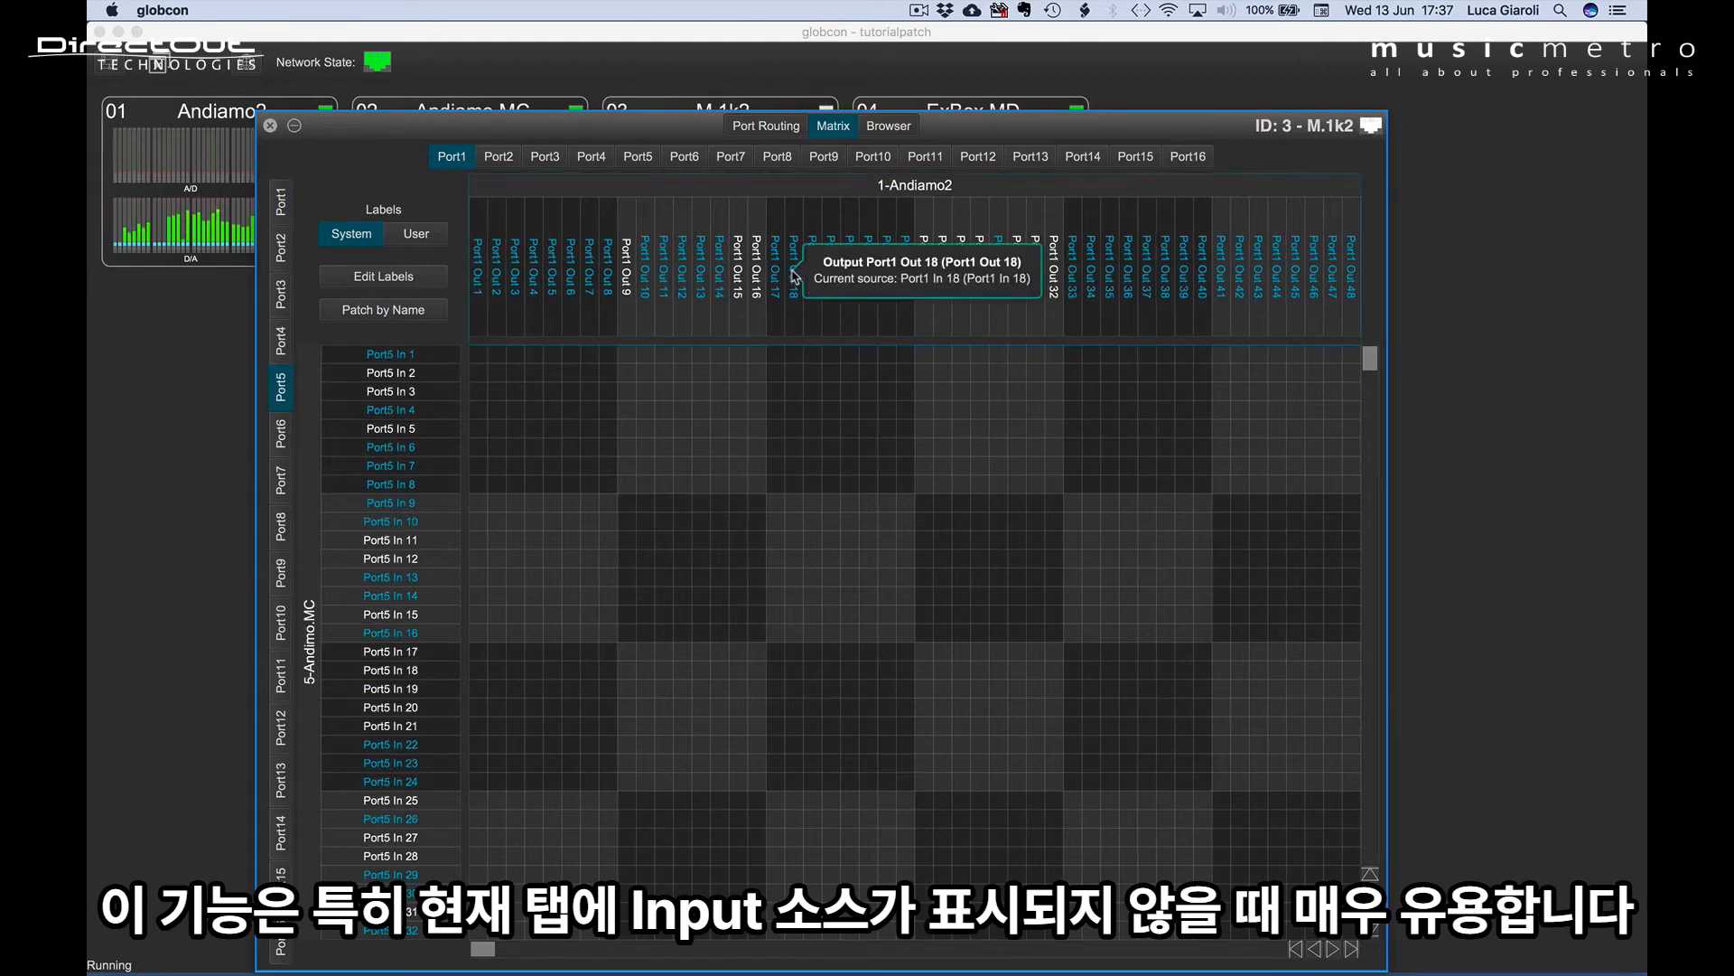
{"action": "right_click", "coordinate": [795, 276]}
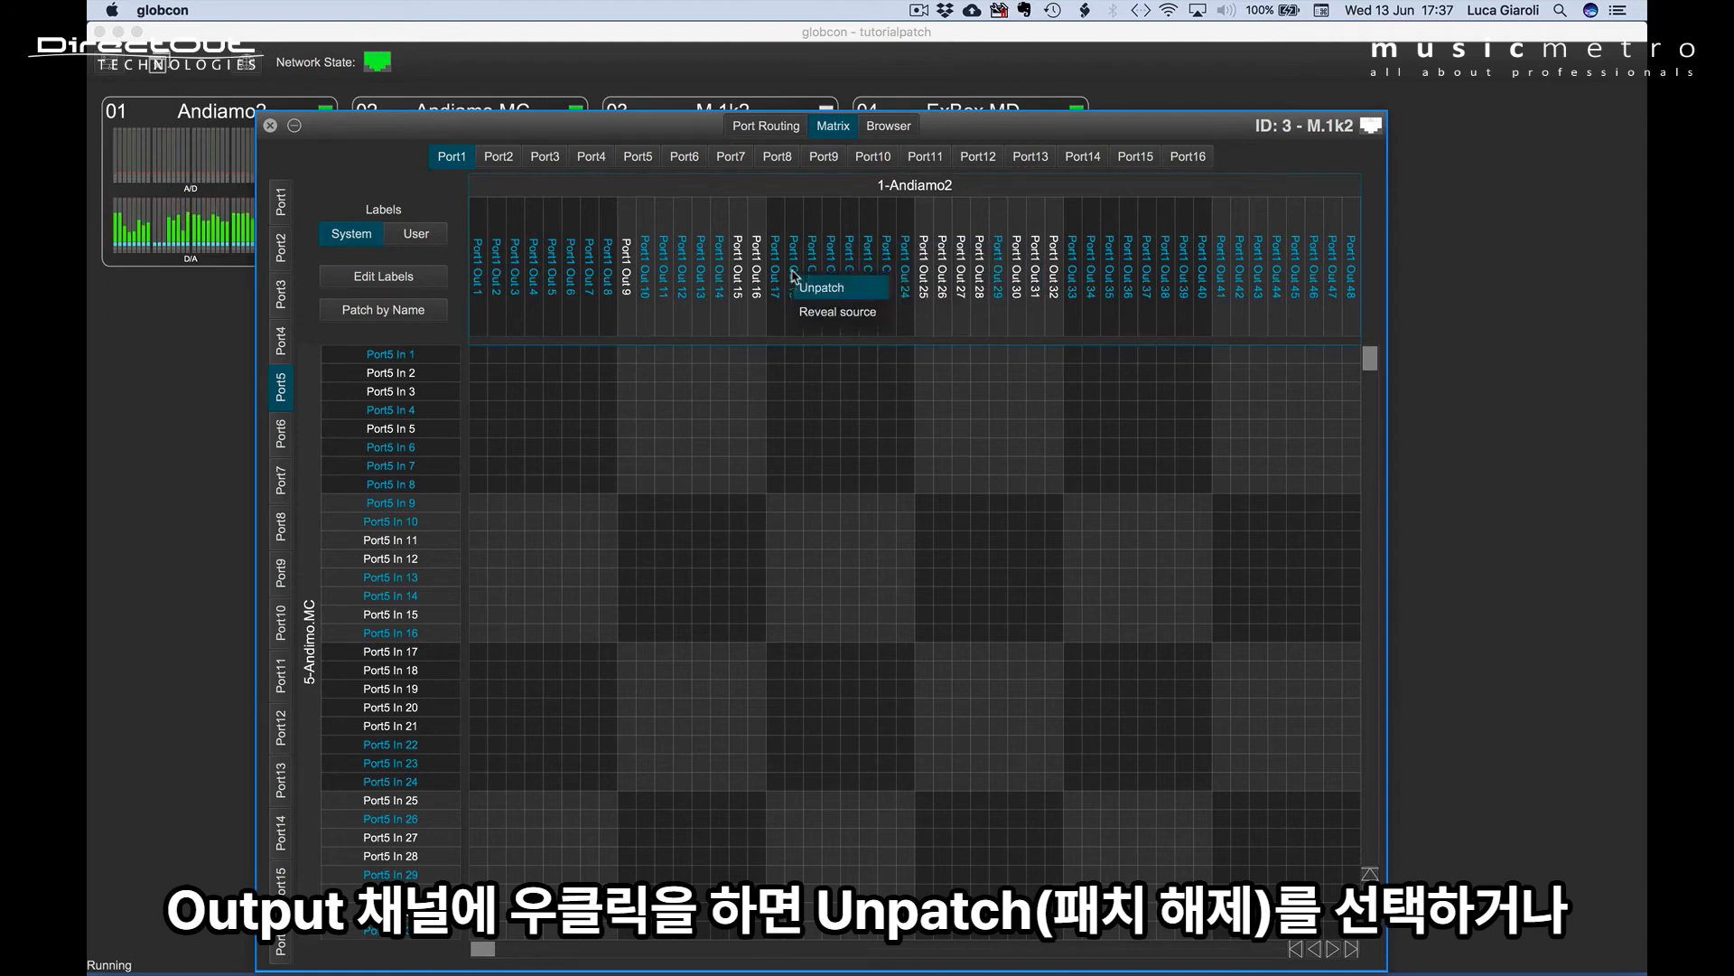
{"action": "left_click", "coordinate": [886, 313]}
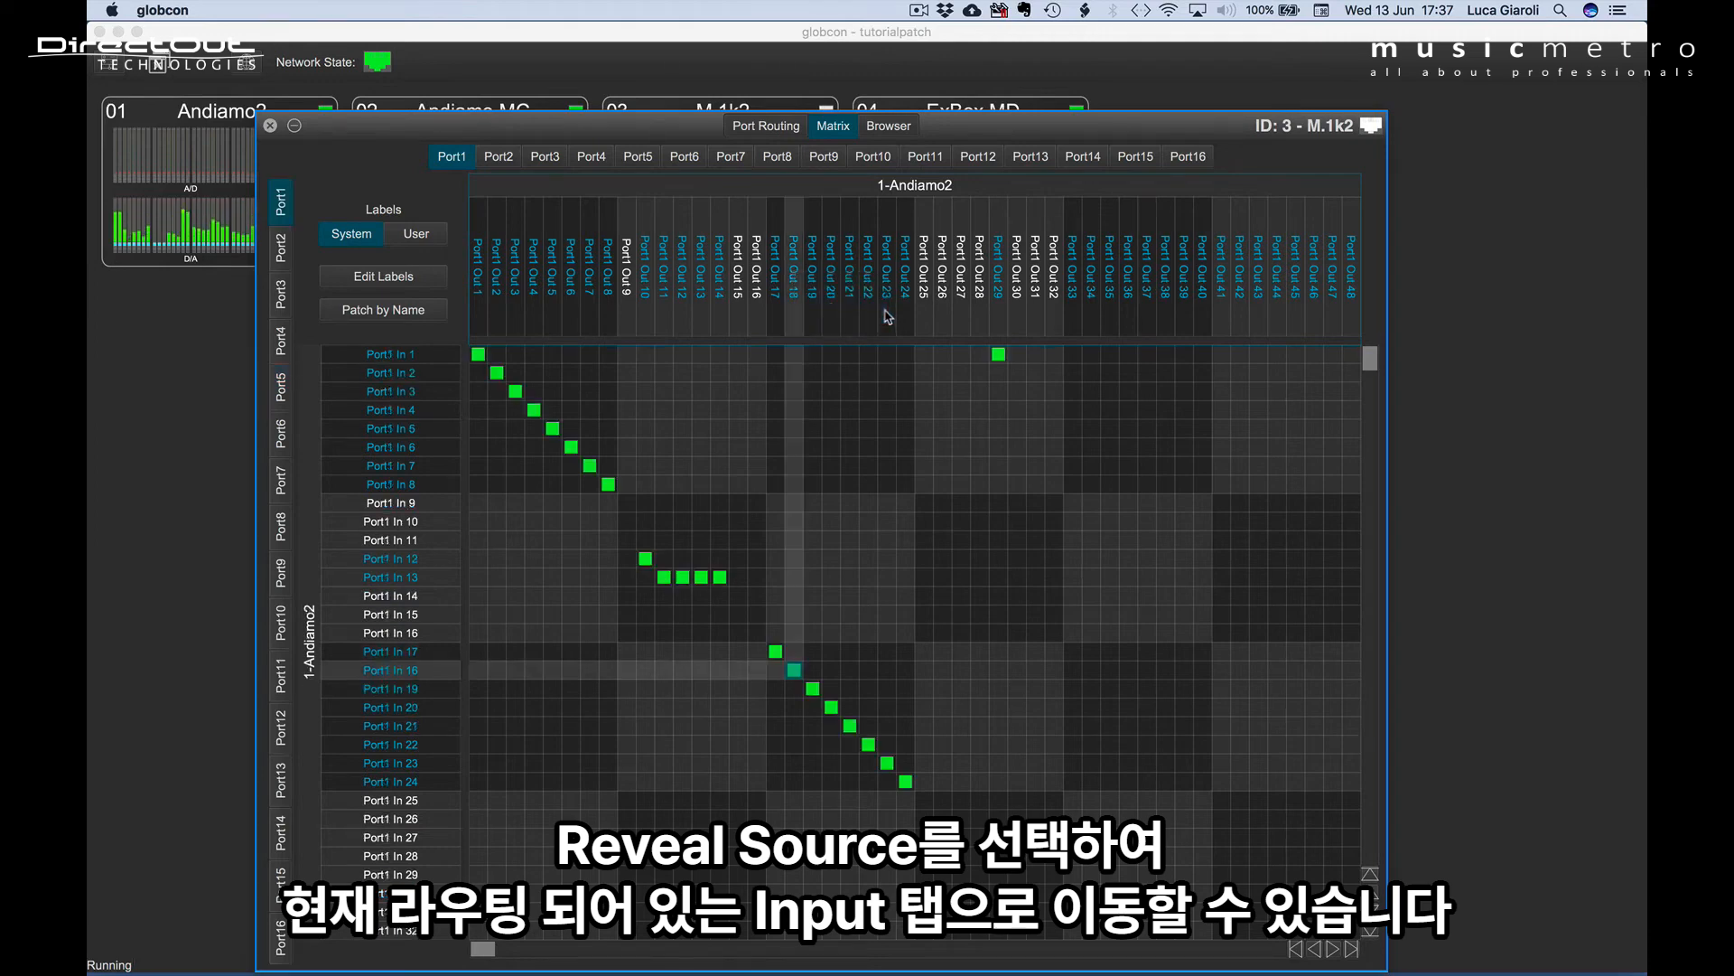
{"action": "left_click", "coordinate": [397, 577]}
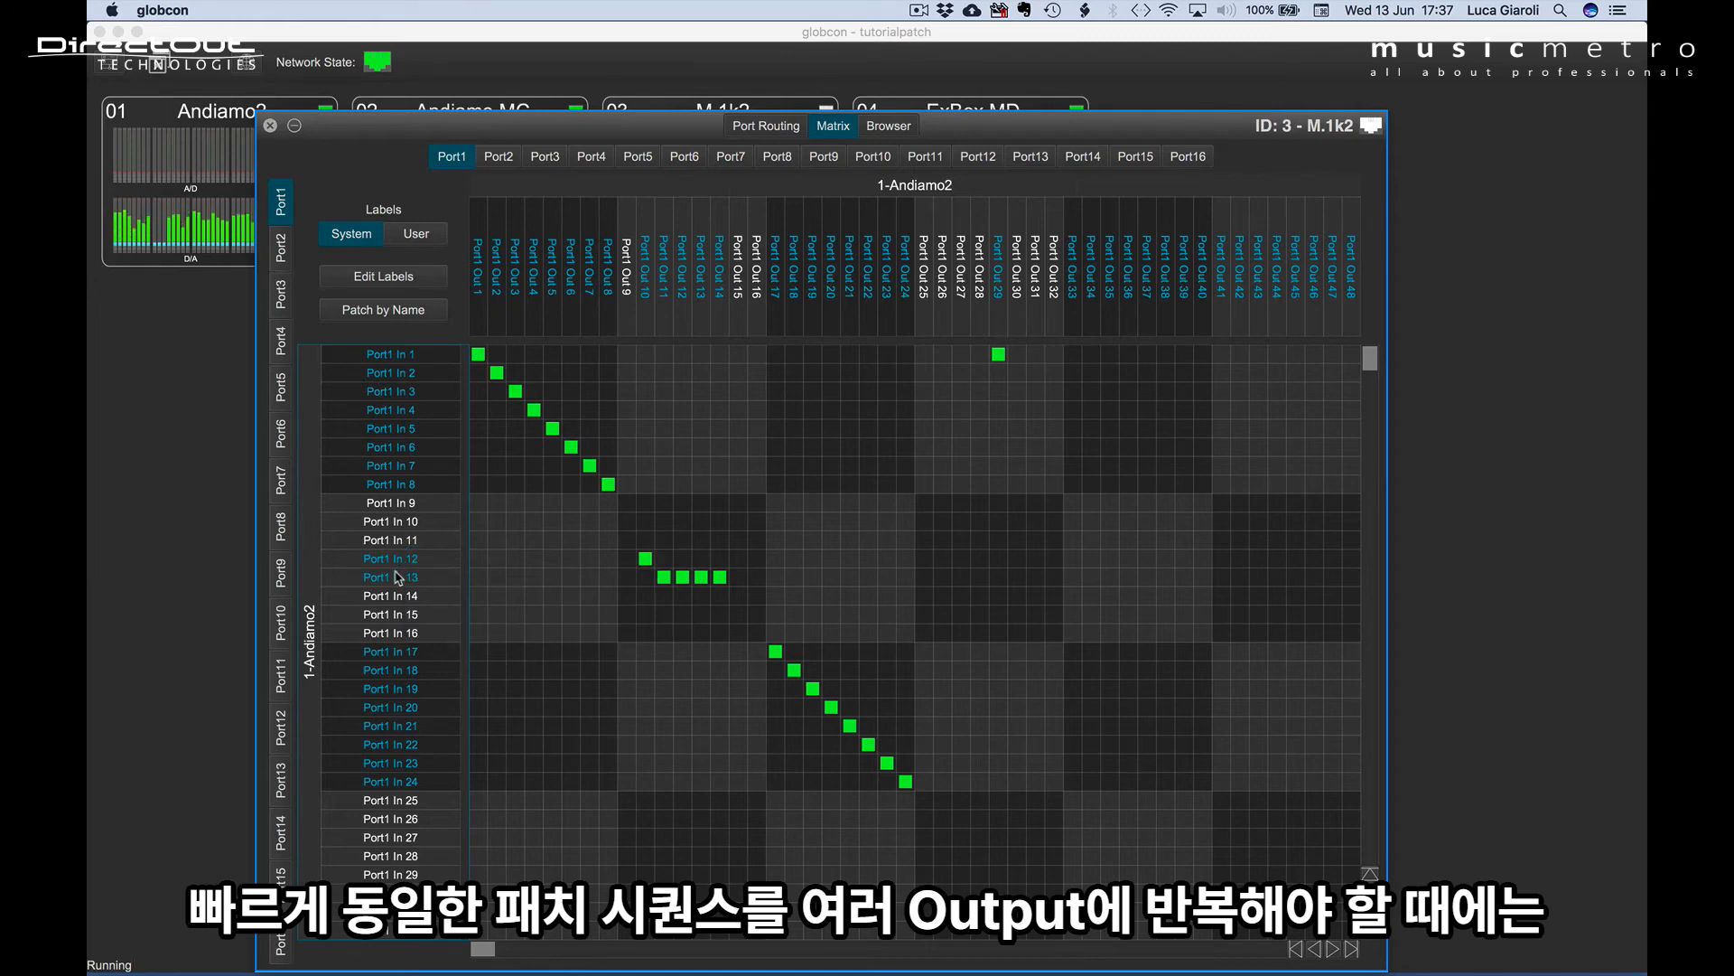
Set the PatchTool to an eight-channel diagonal, using the crosspoints from Port1 In 9/Out 25 to In 16/Out 32.
{"action": "left_click_drag", "start_coordinate": [924, 511], "coordinate": [1059, 632]}
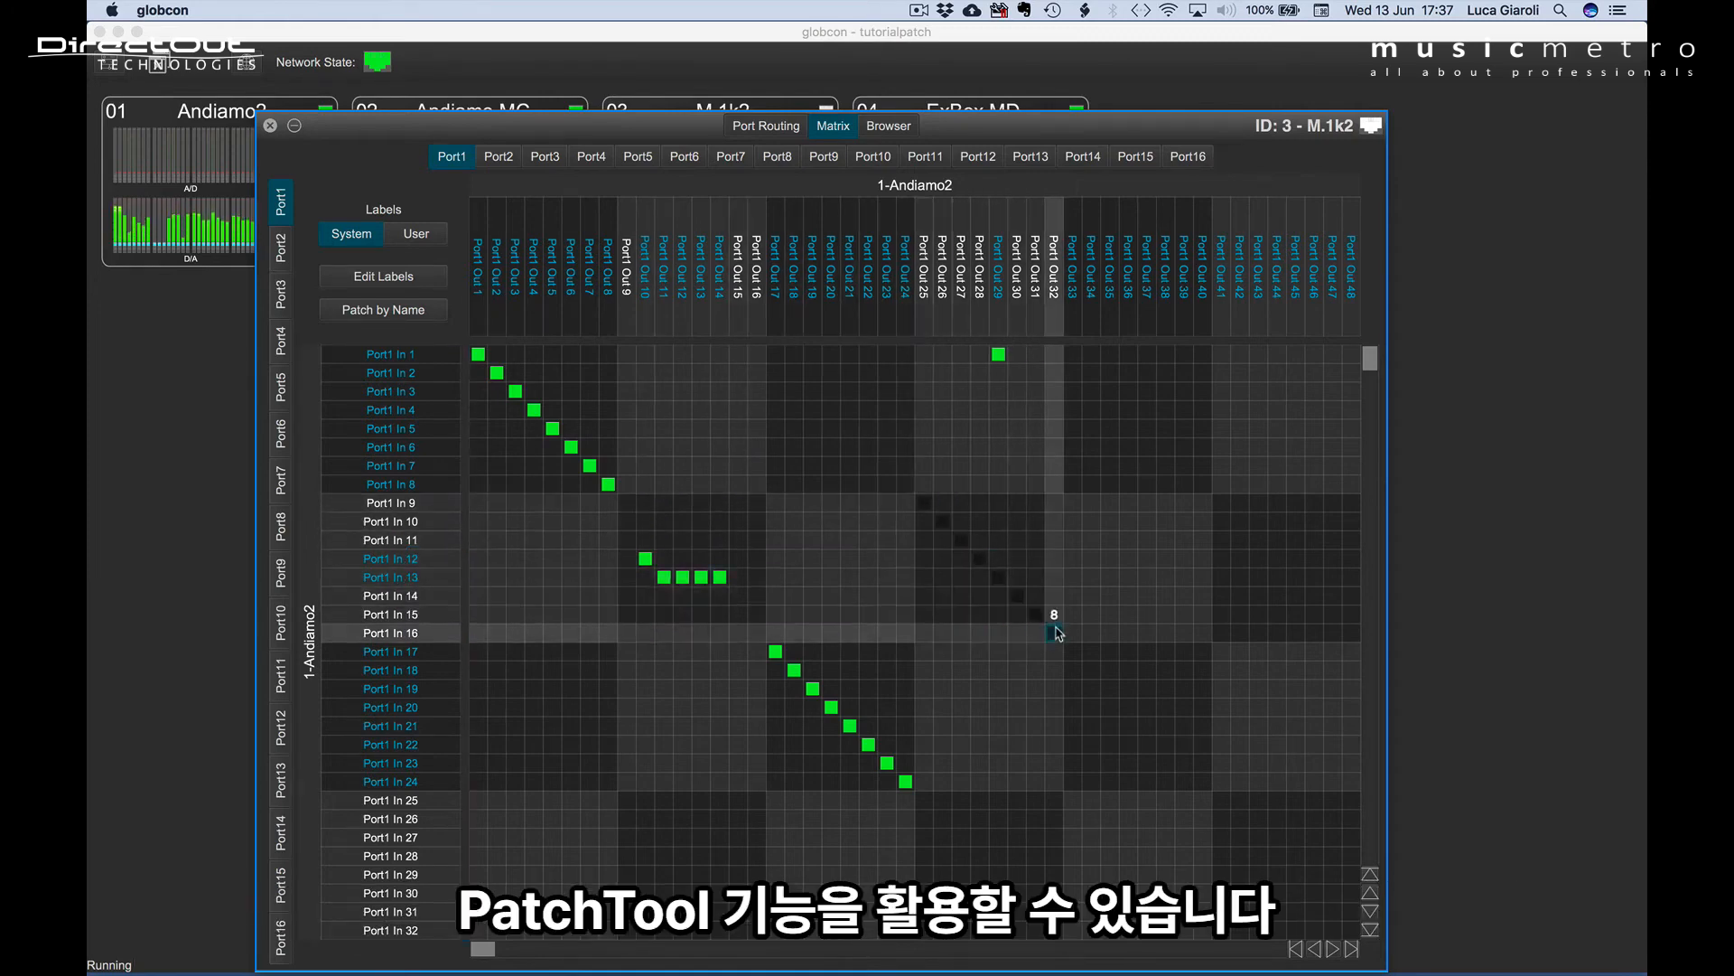
{"action": "right_click", "coordinate": [1058, 632]}
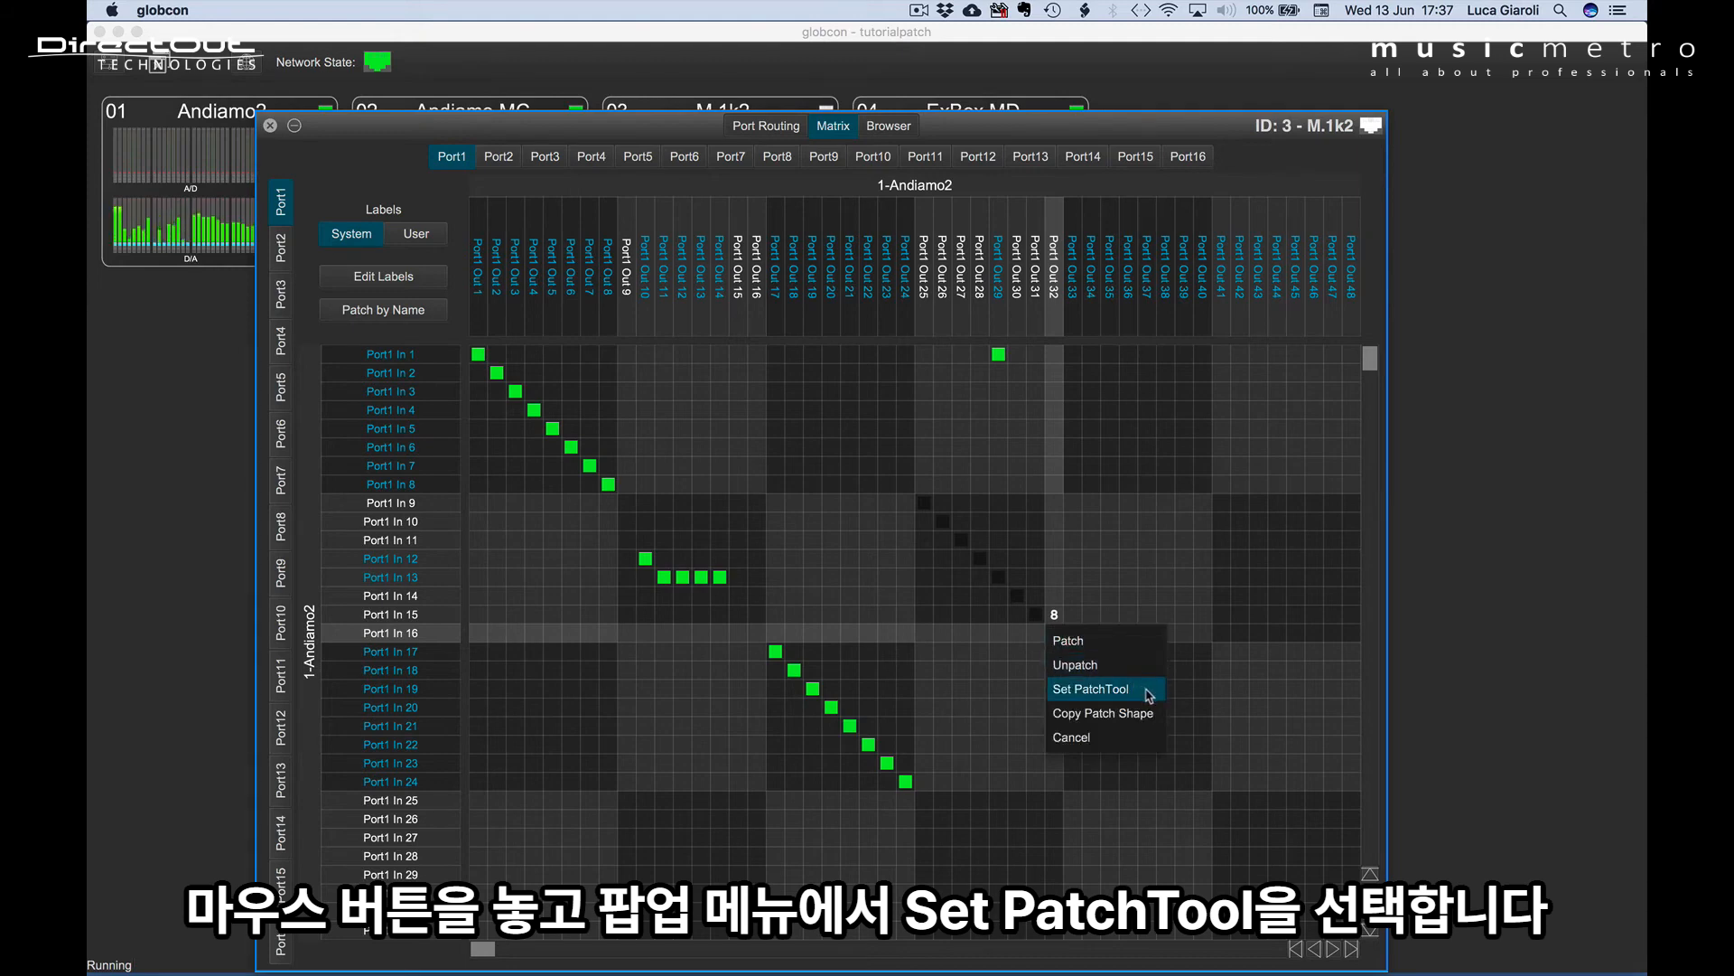
{"action": "left_click", "coordinate": [1091, 689]}
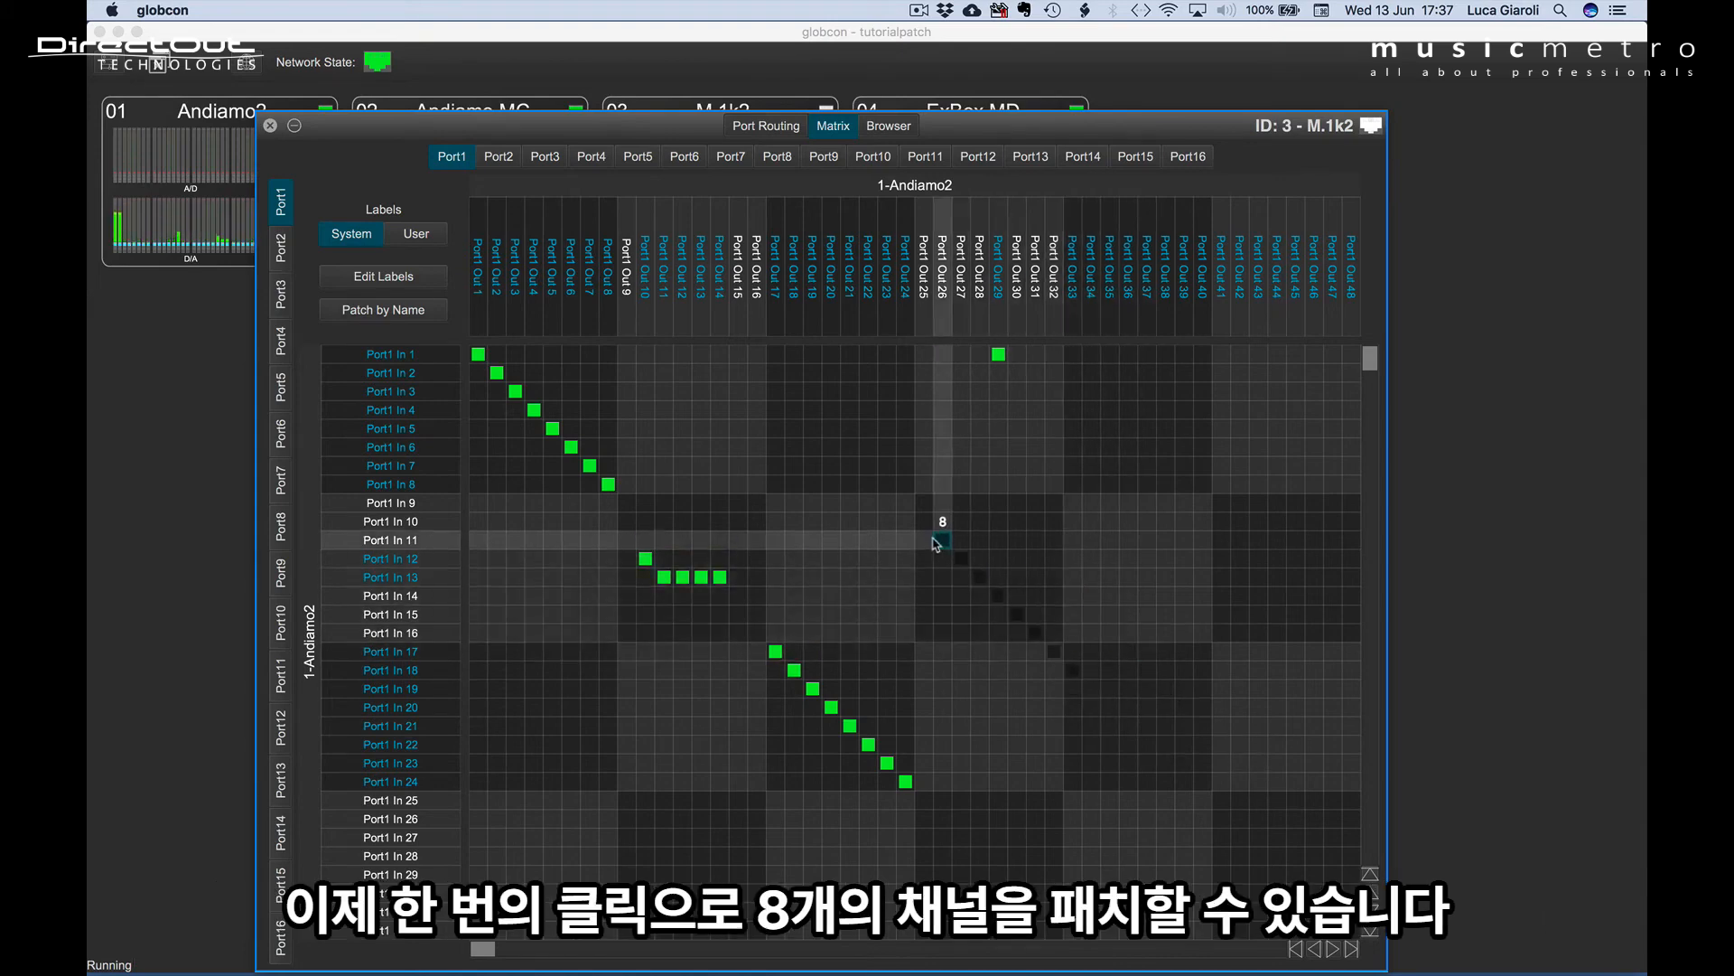
With the PatchTool, patch Port1 In 9–16 diagonally to Port1 Outs 25–32, In 1–8 to Outs 25–32, and In 17–24 to Outs 33–40.
{"action": "left_click", "coordinate": [925, 505]}
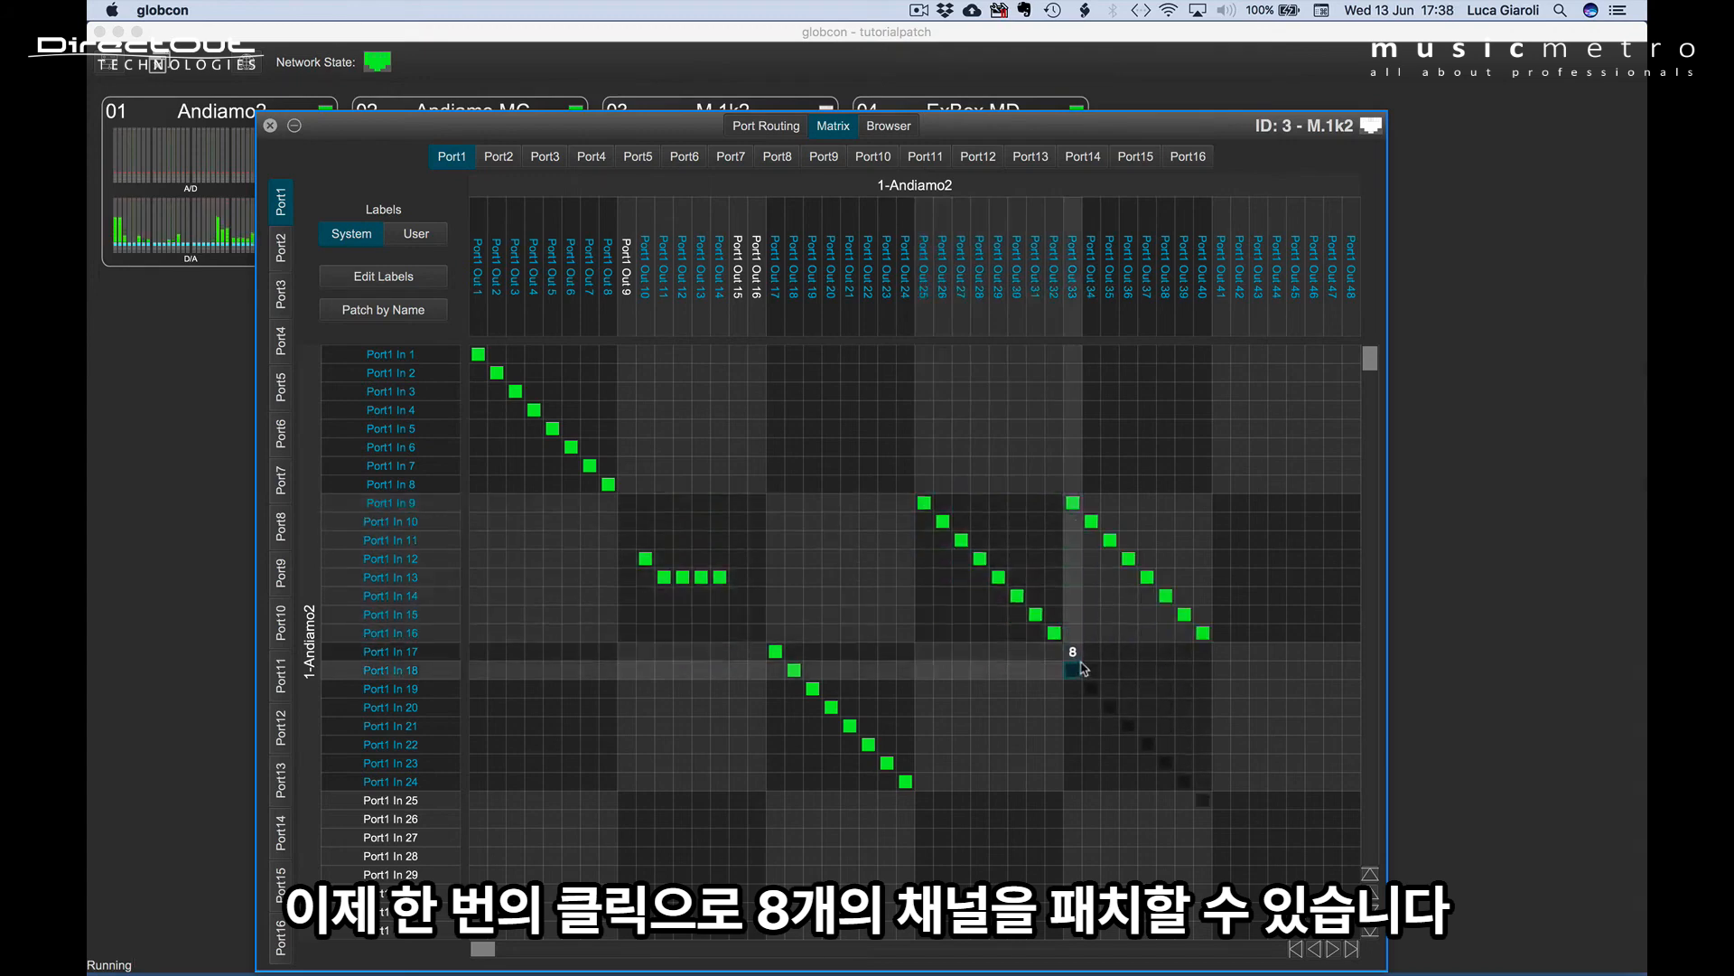
{"action": "left_click", "coordinate": [925, 365]}
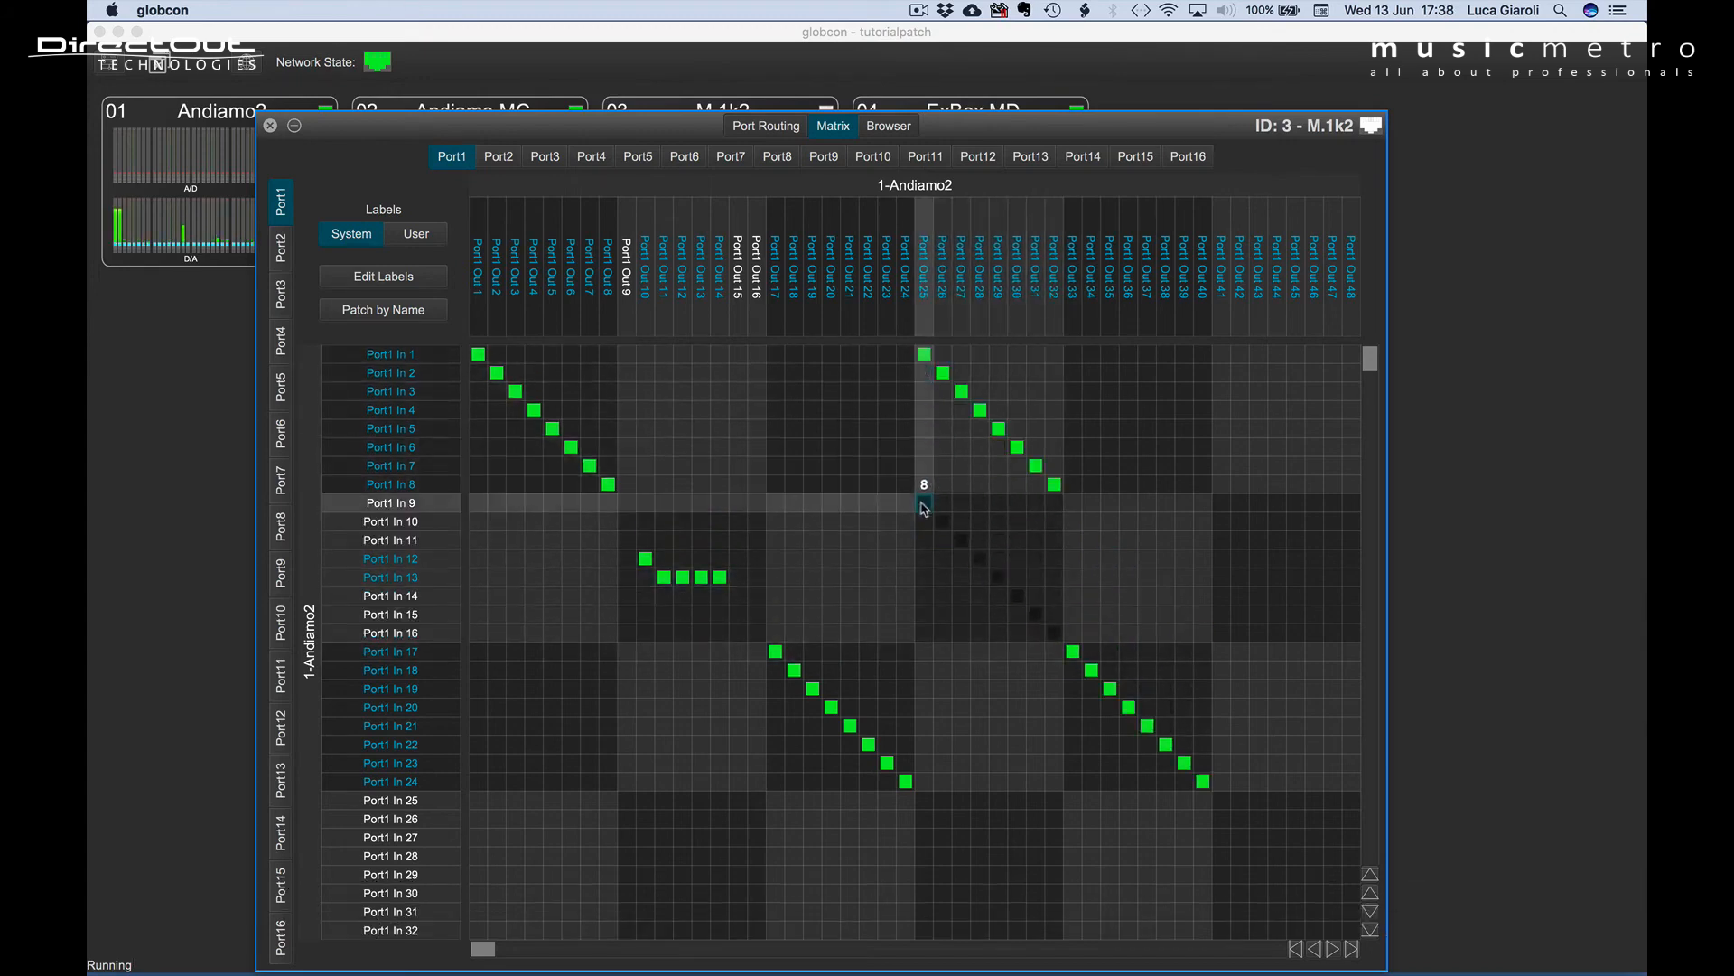
Cycle the eight-channel PatchTool through its patch directions back to the diagonal, and clear the PatchTool at Port1 In 9/Out 25.
{"action": "key", "text": "Tab"}
{"action": "key", "text": "Tab"}
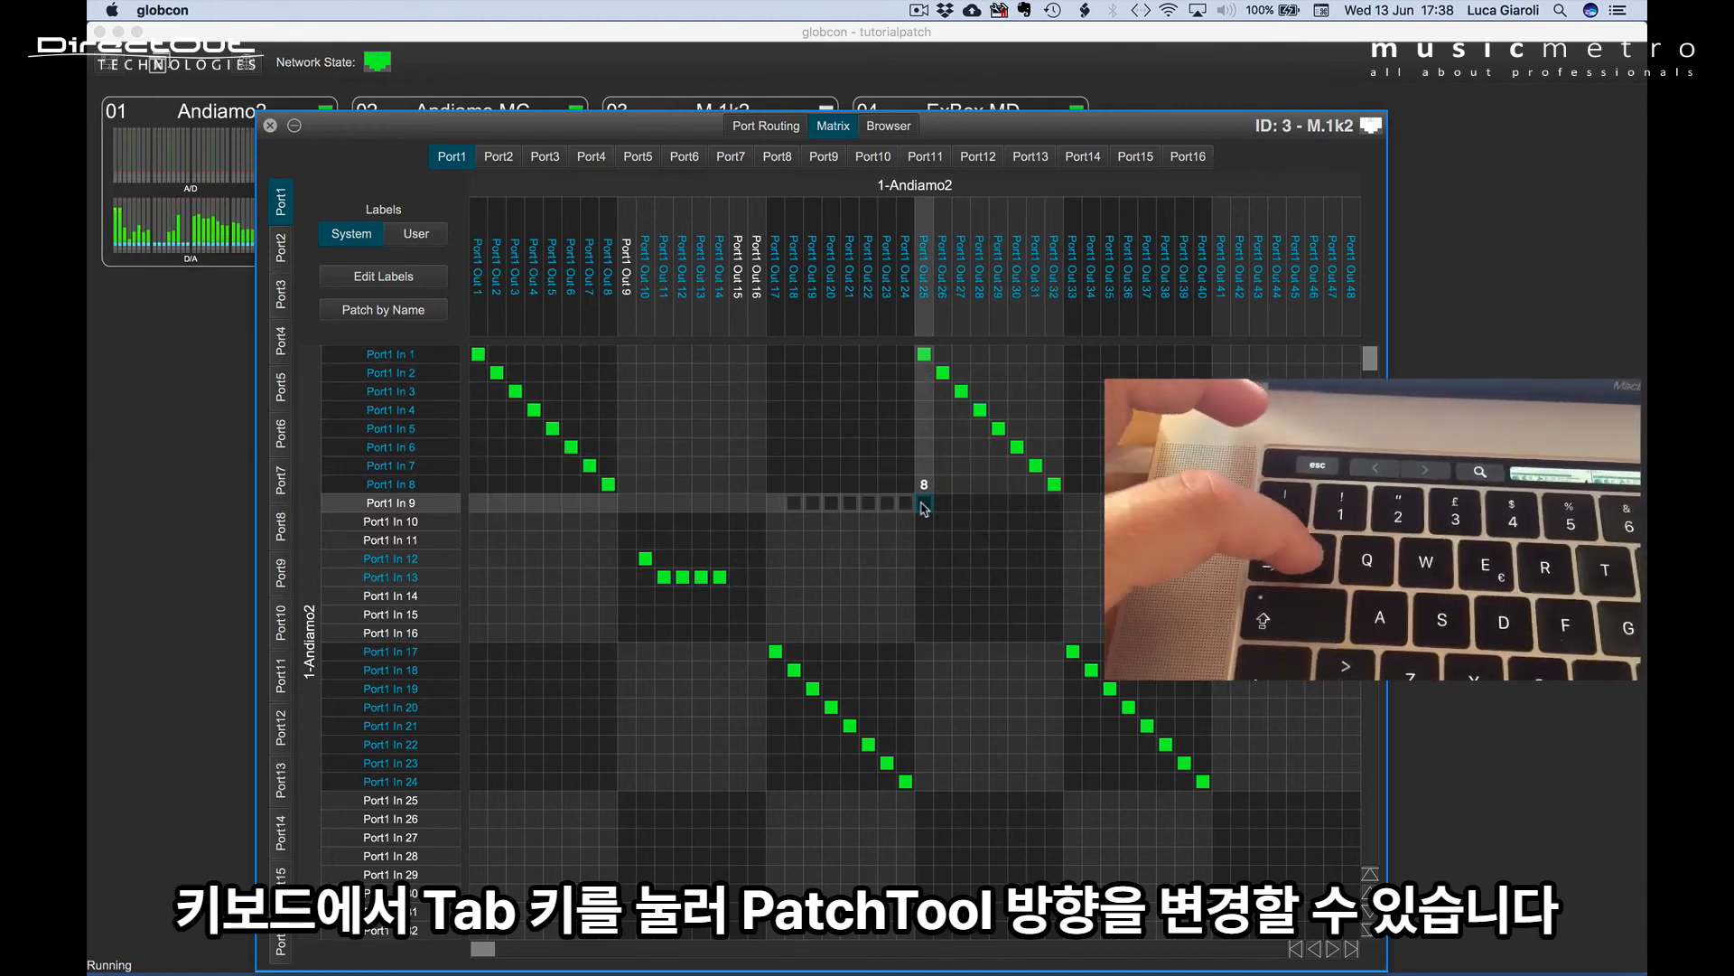
{"action": "key", "text": "Tab"}
{"action": "key", "text": "Escape"}
{"action": "mouse_move", "coordinate": [923, 508]}
{"action": "left_mouse_down"}
{"action": "mouse_move", "coordinate": [1037, 581]}
{"action": "mouse_move", "coordinate": [1055, 623]}
{"action": "left_mouse_up"}
{"action": "left_click", "coordinate": [1079, 688]}
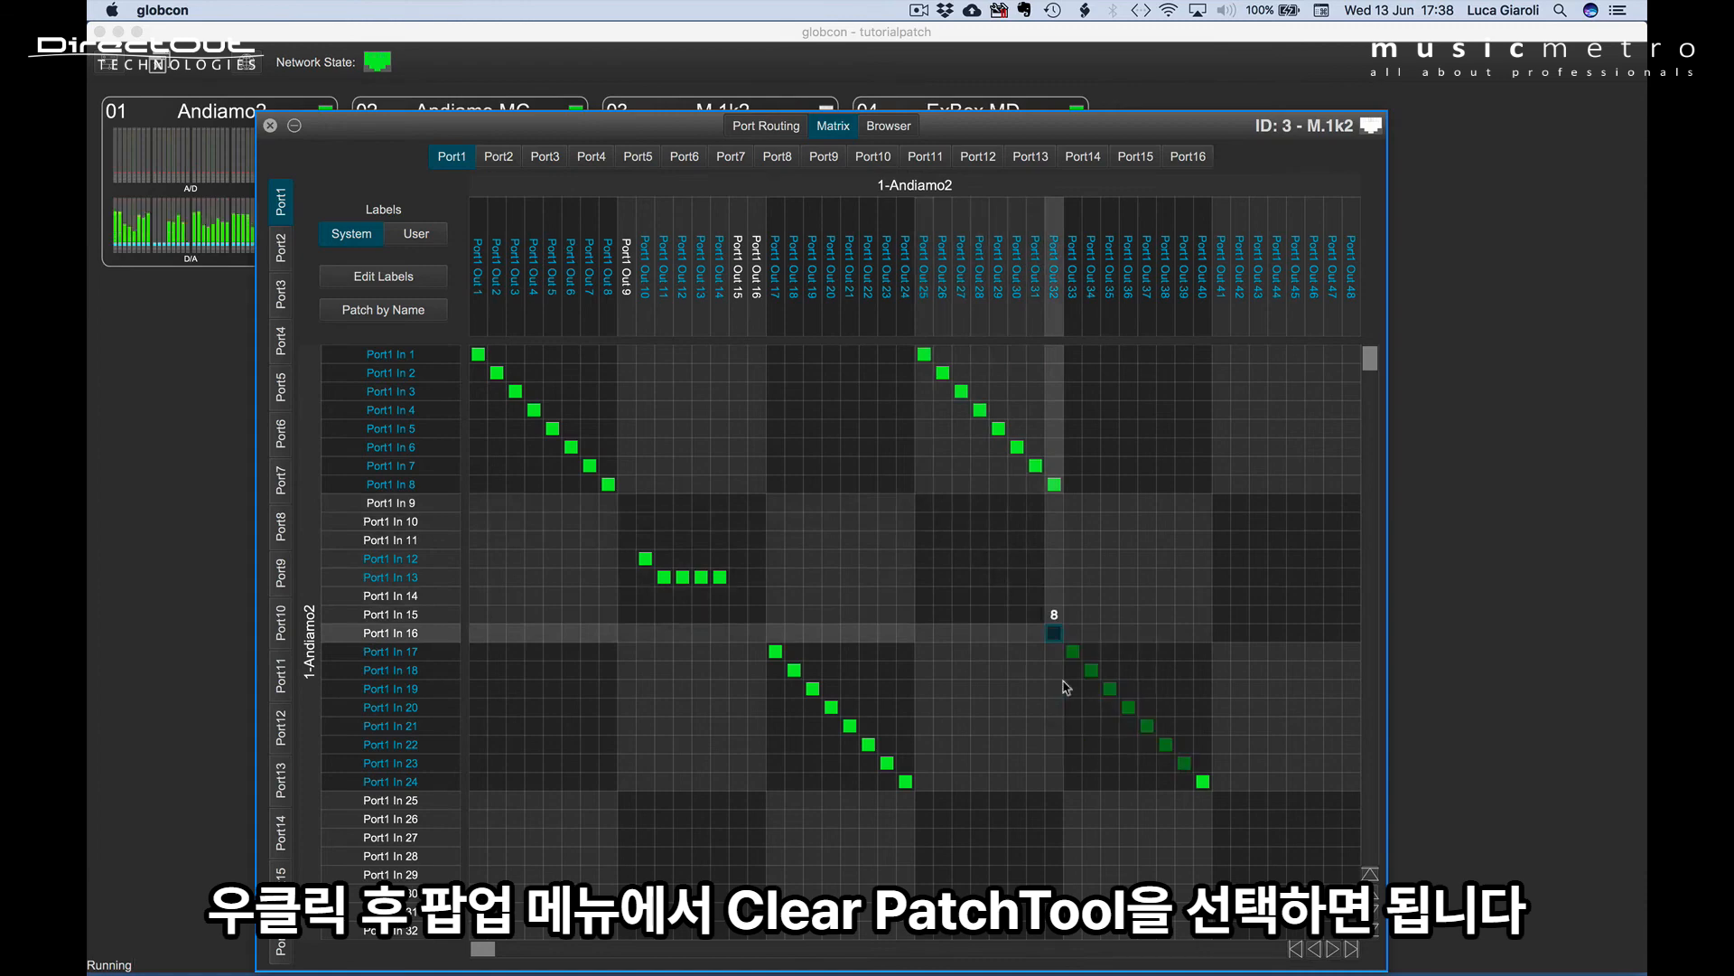
{"action": "right_click", "coordinate": [924, 506]}
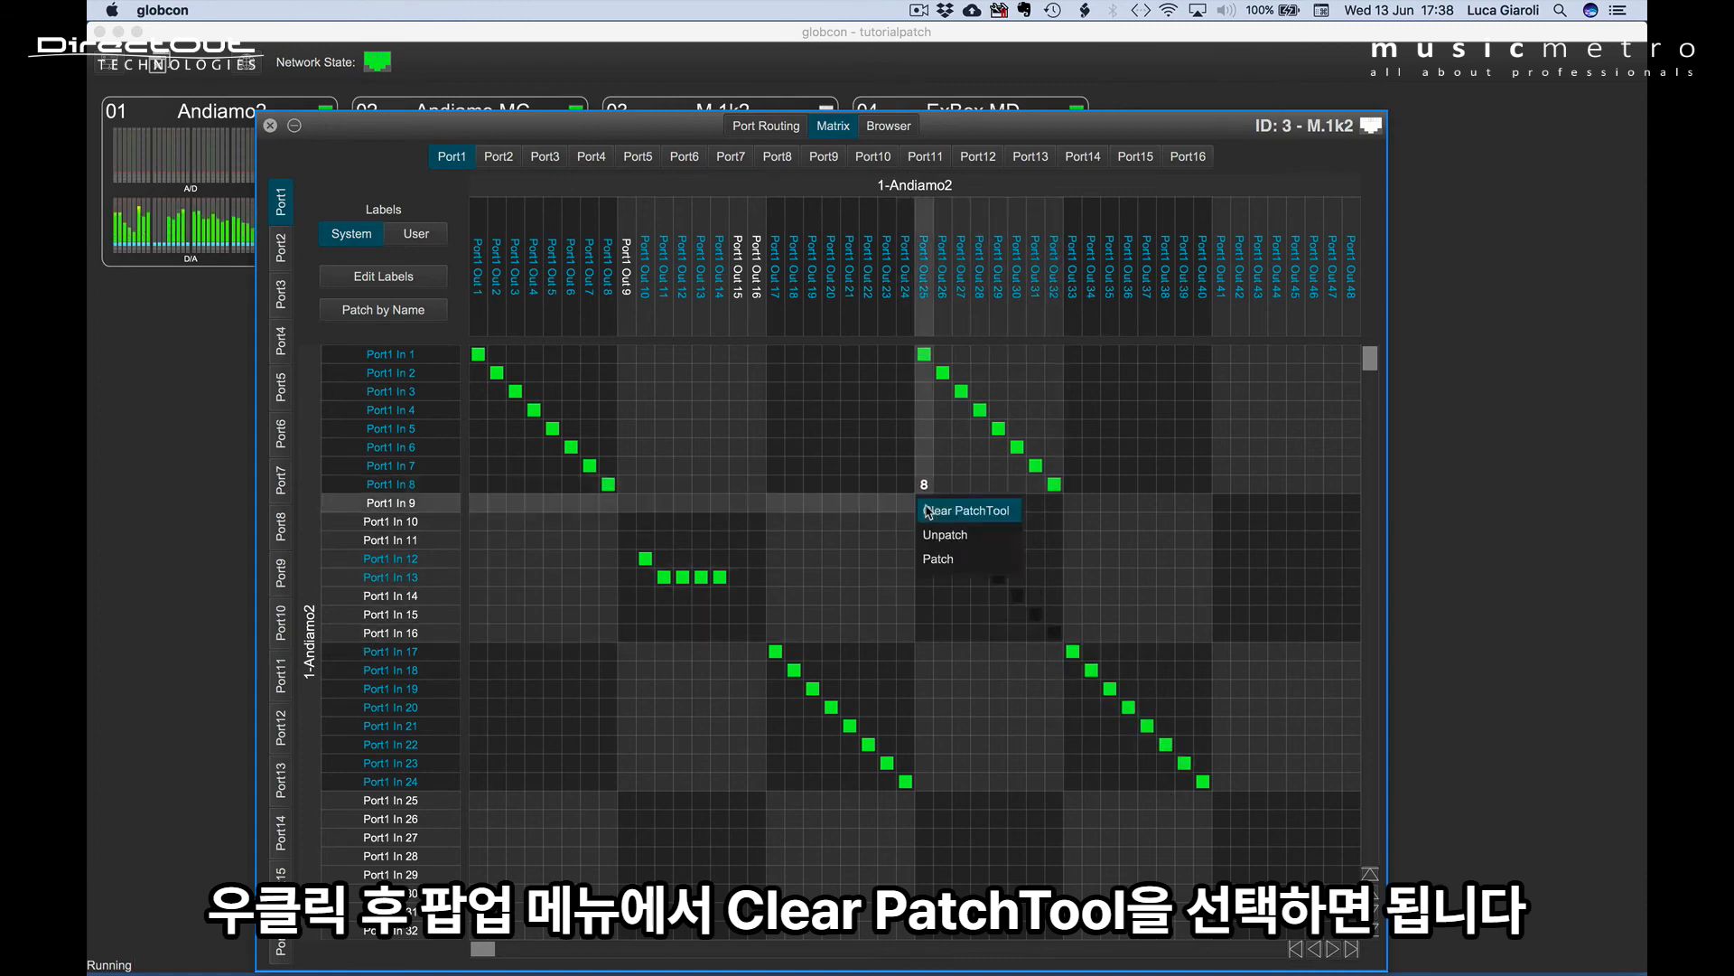
{"action": "left_click", "coordinate": [966, 512]}
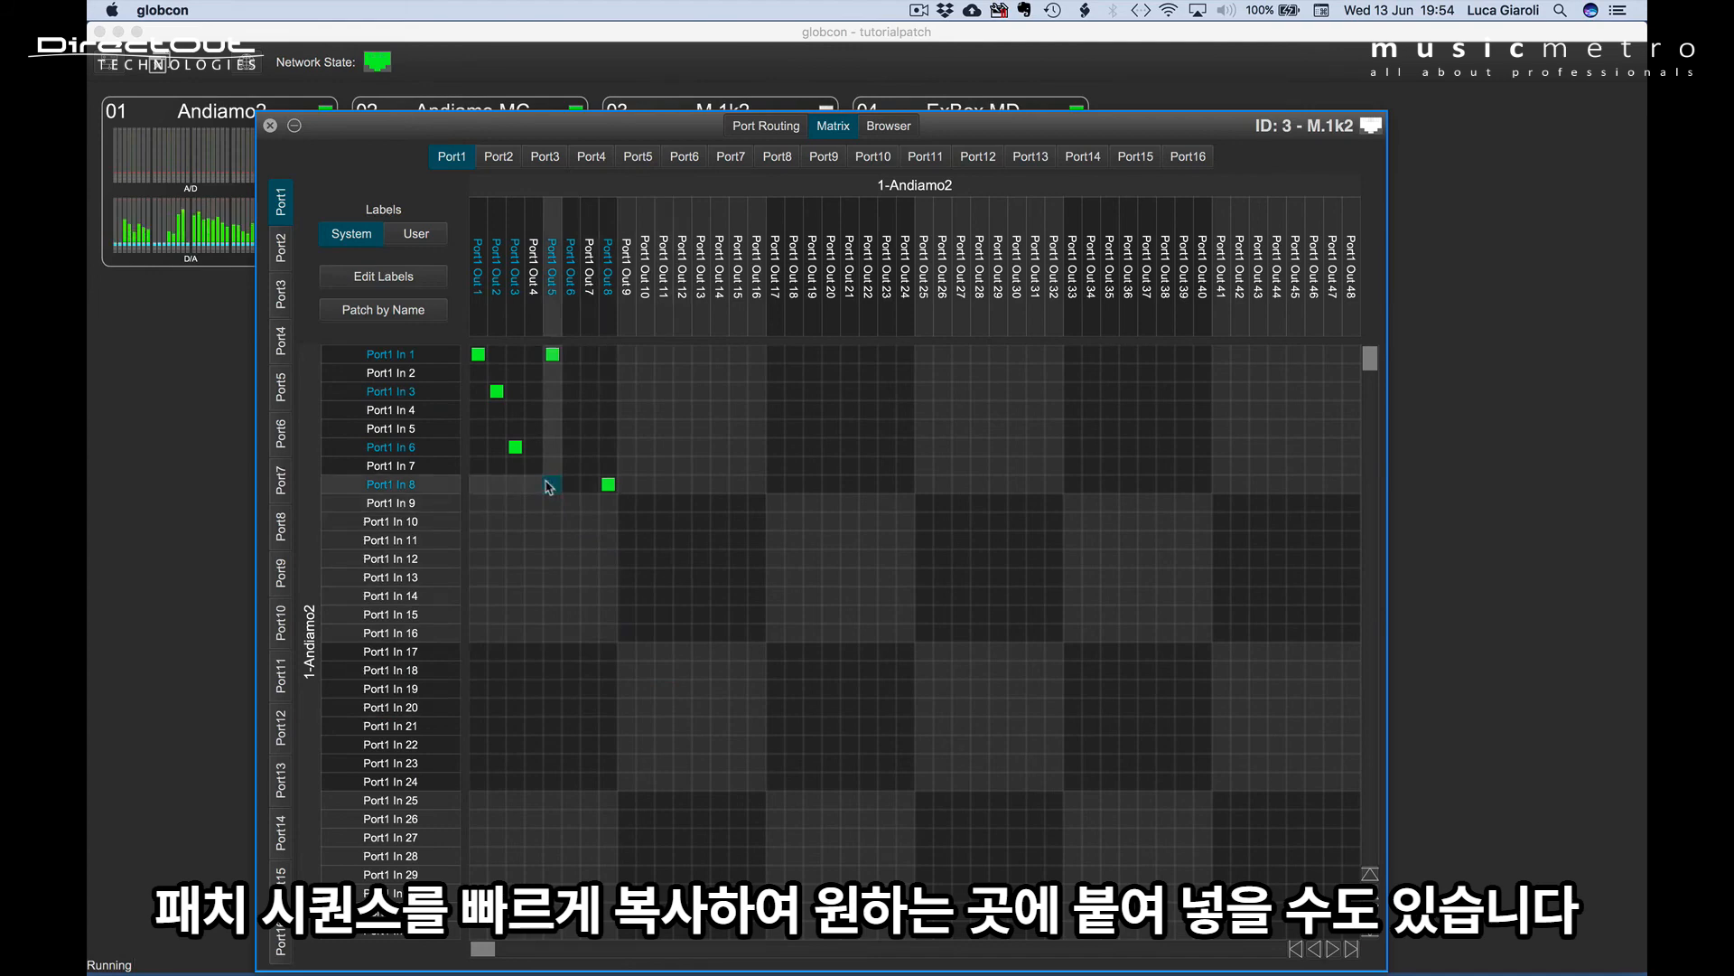
Copy the patch shape of Port1 Outs 1–8 and paste it starting at Port1 Outs 17, 25, 33 and 41.
{"action": "left_click_drag", "start_coordinate": [479, 361], "coordinate": [602, 355]}
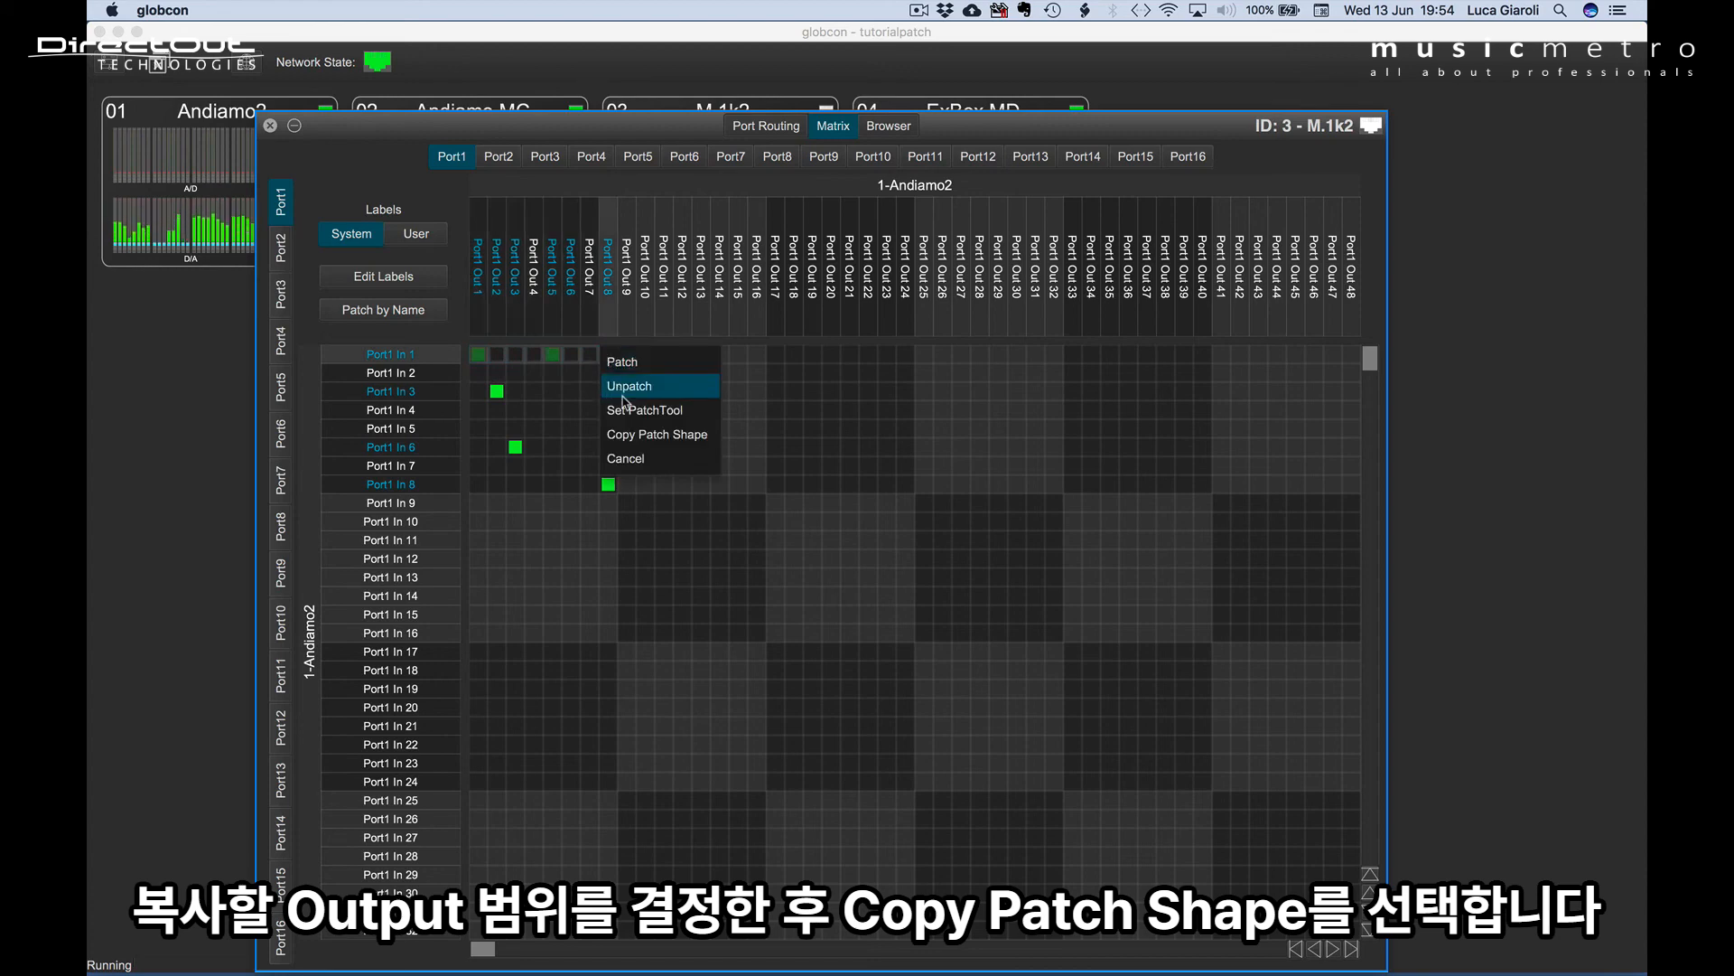
{"action": "left_click", "coordinate": [663, 441]}
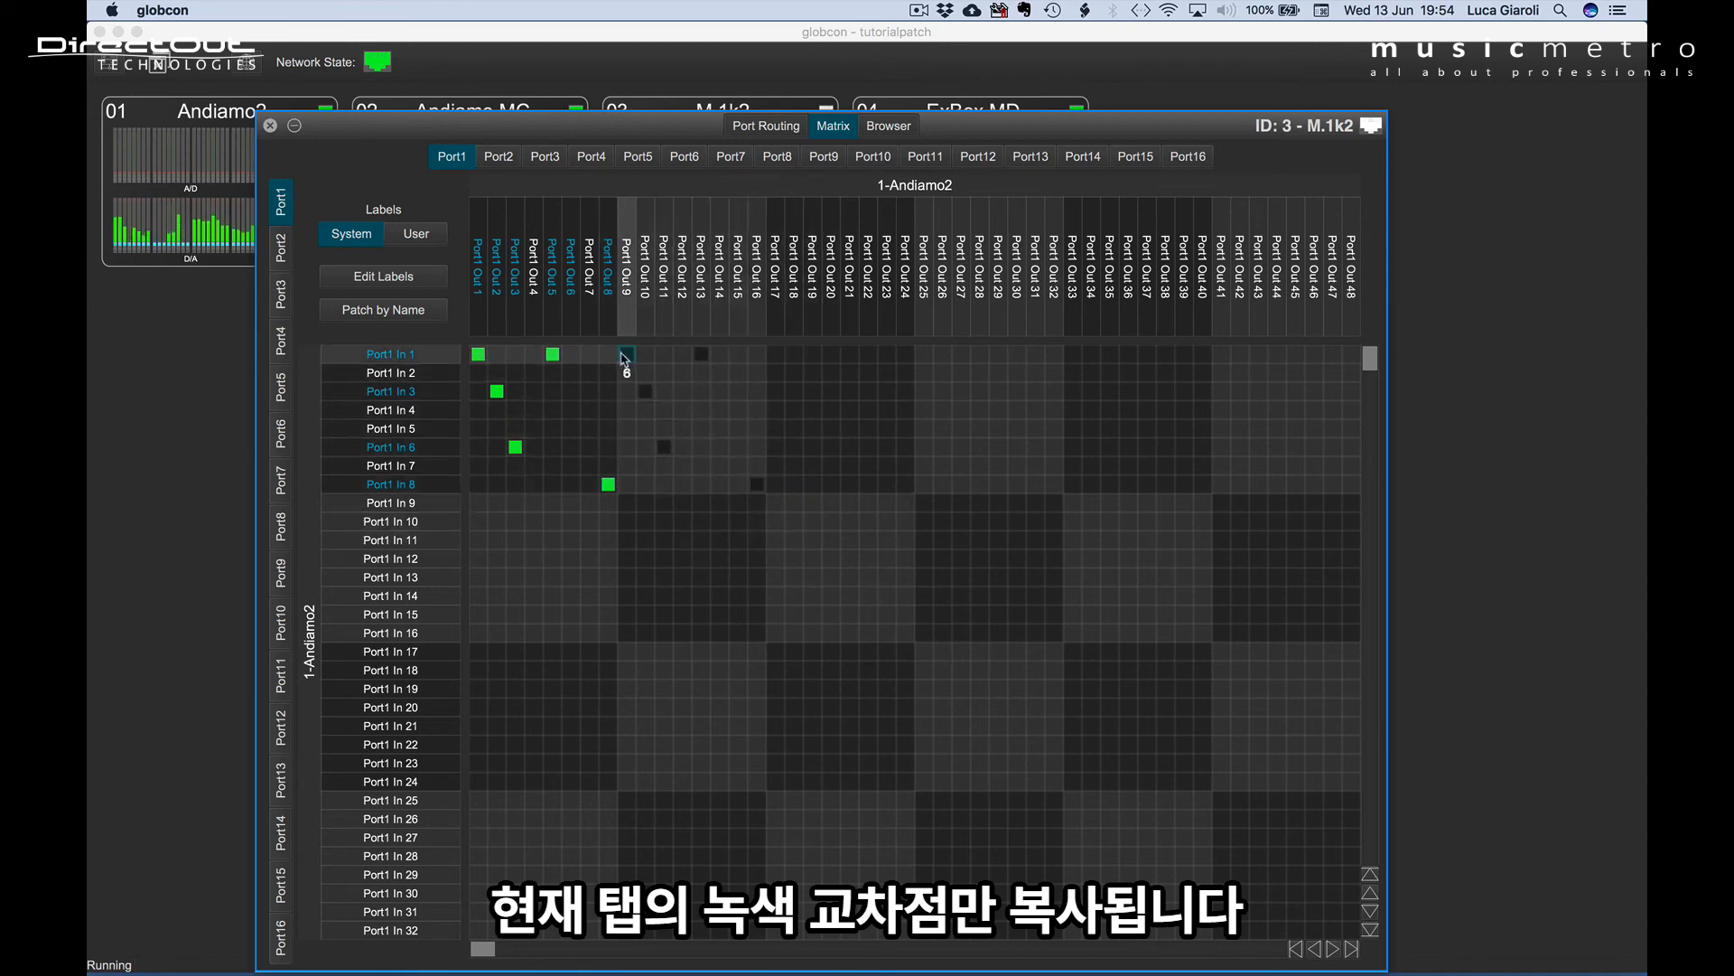
{"action": "scroll", "coordinate": [622, 359], "scroll_direction": "down", "scroll_amount": 5}
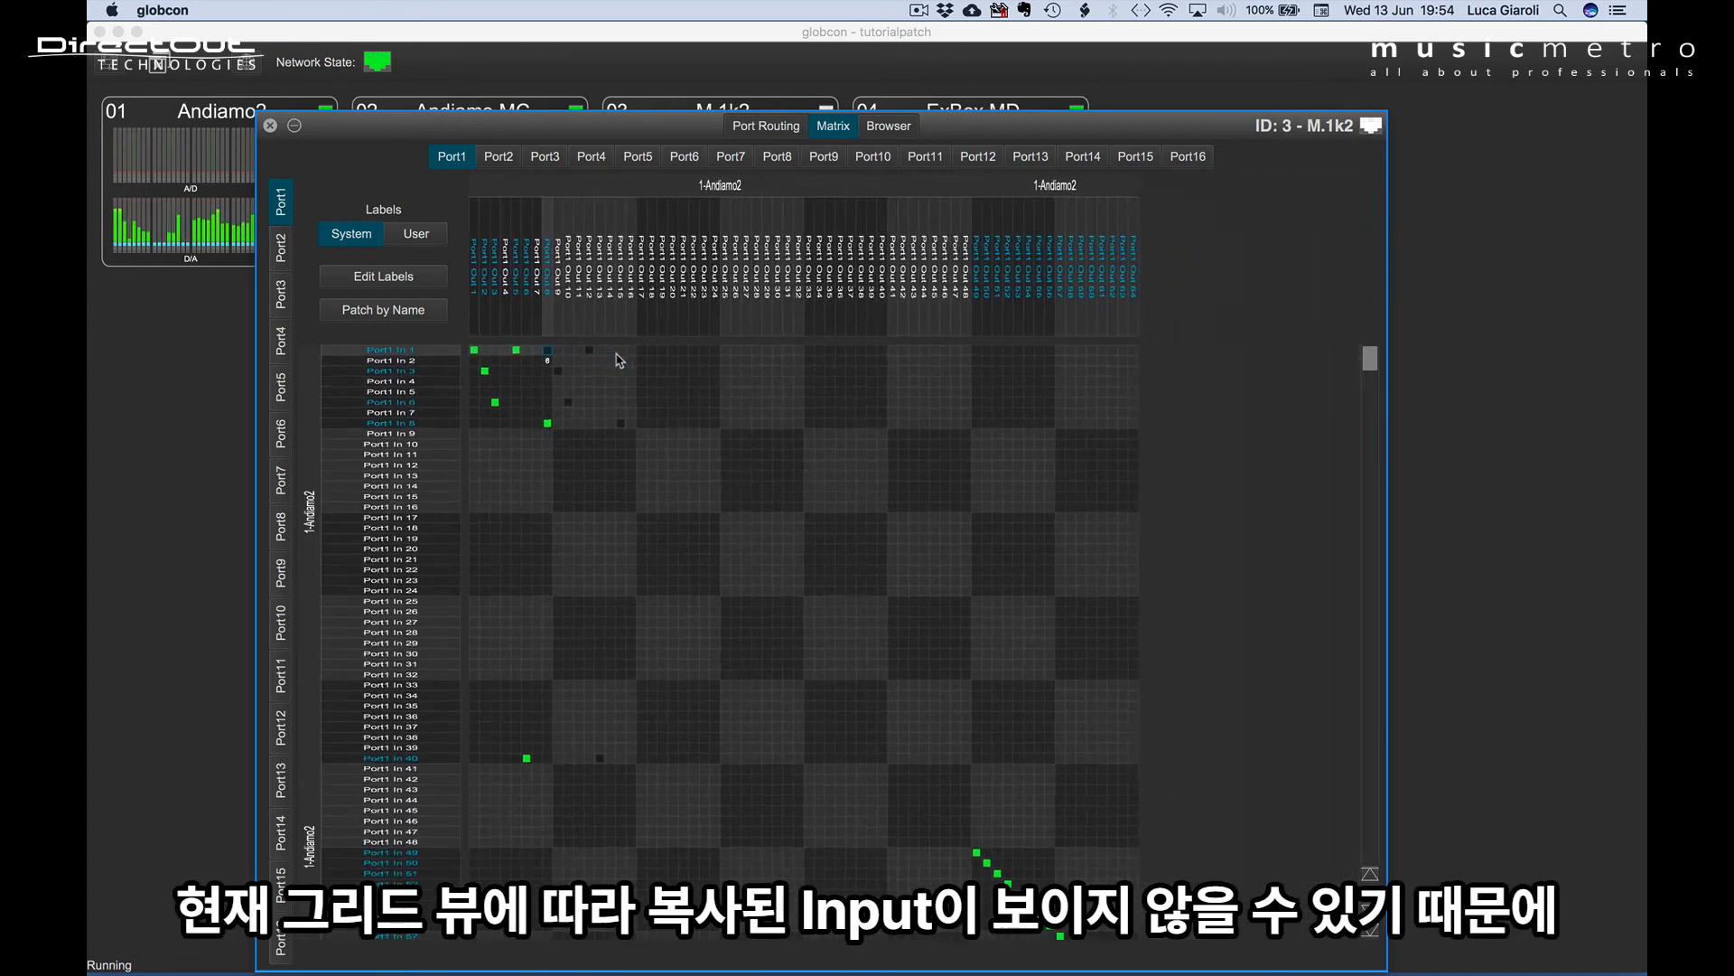
{"action": "scroll", "coordinate": [620, 360], "scroll_direction": "down", "scroll_amount": 2}
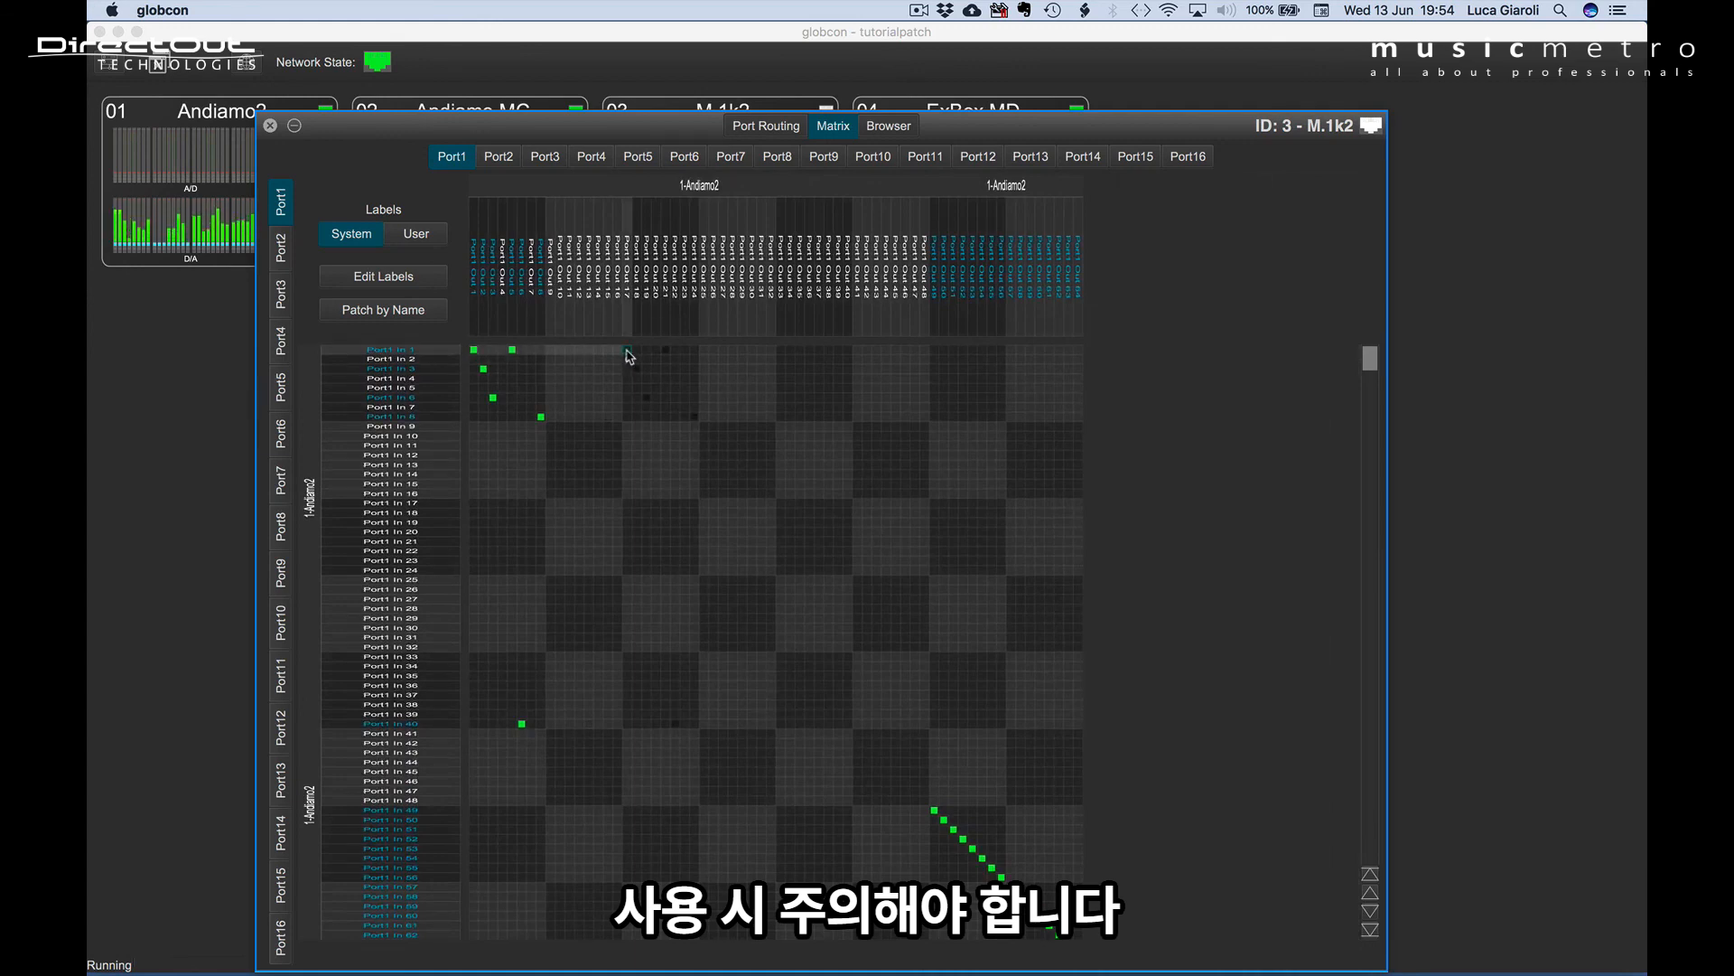
{"action": "left_click", "coordinate": [629, 355]}
{"action": "left_click", "coordinate": [705, 353]}
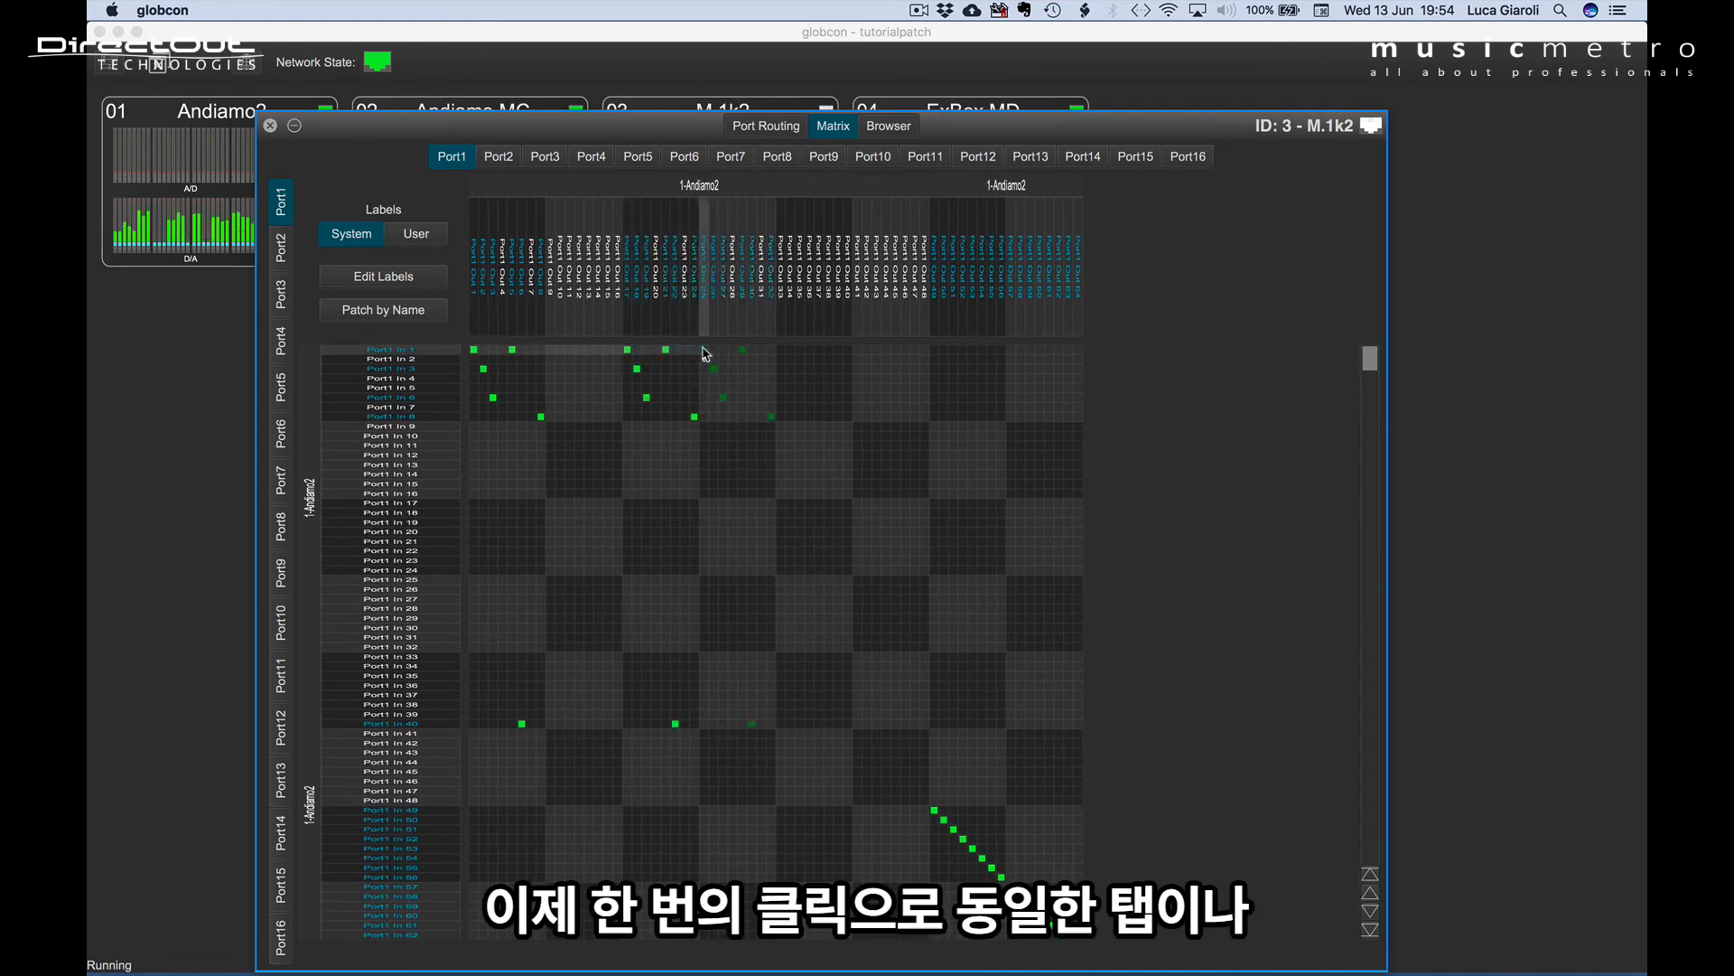
{"action": "left_click", "coordinate": [782, 353]}
{"action": "left_click", "coordinate": [859, 353]}
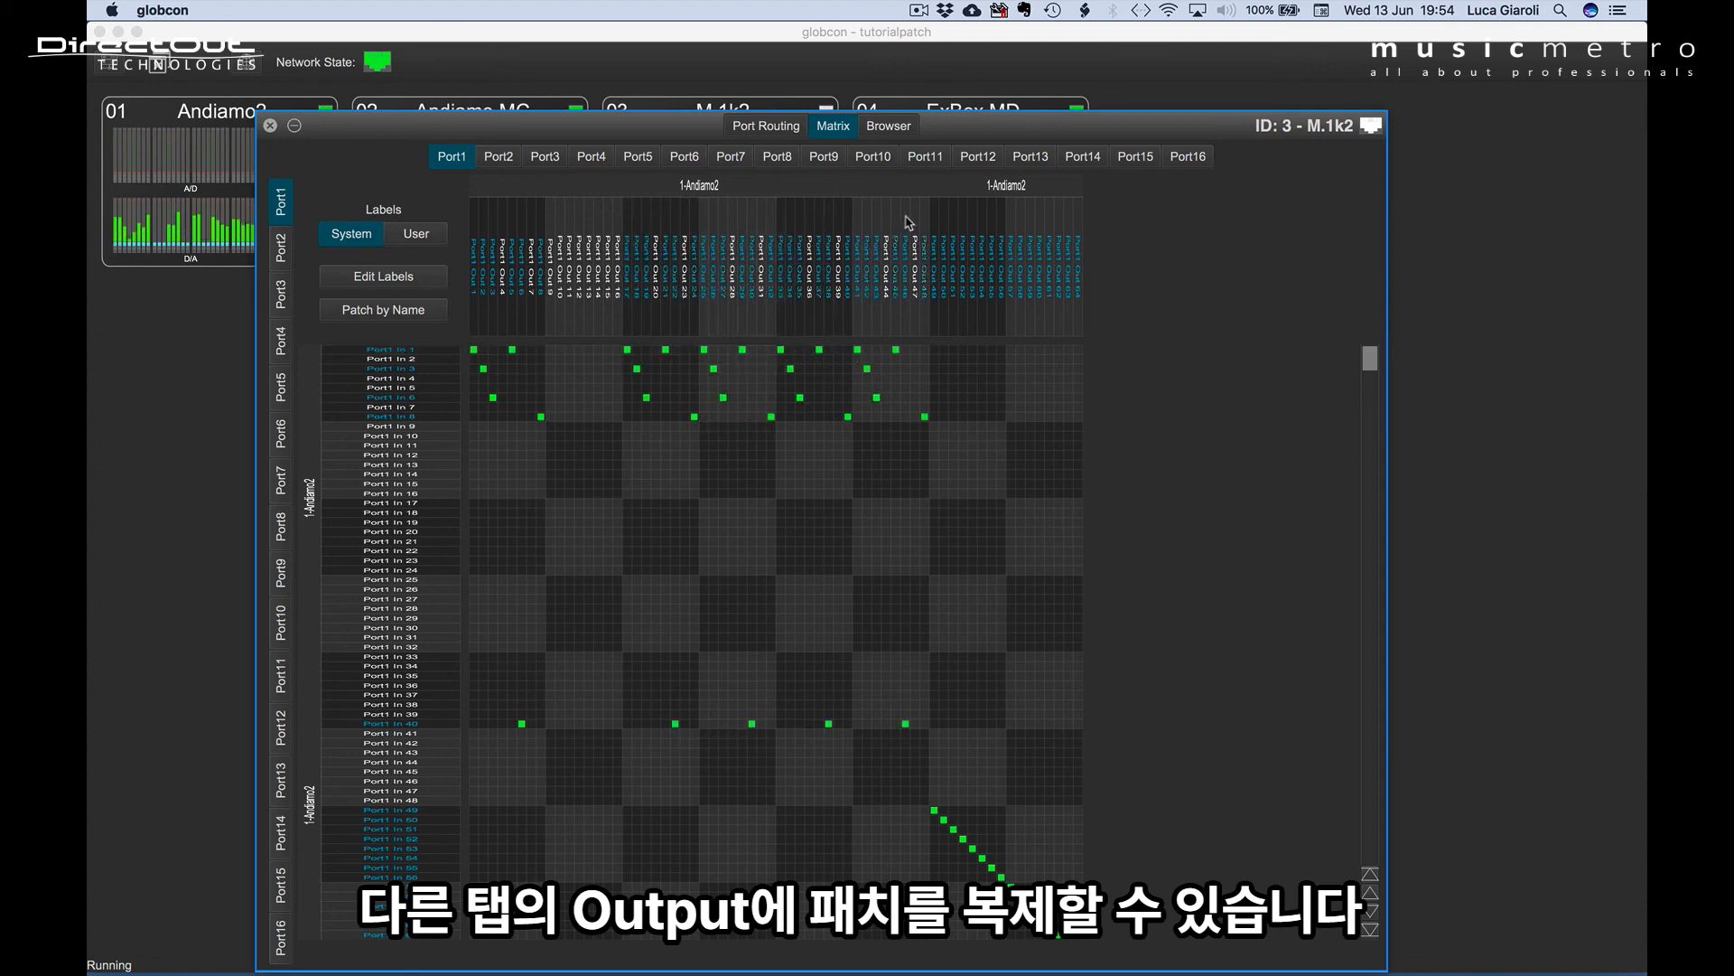
Paste the copied patch shape onto Port11 Outs 33–40, fed by the Port1 inputs.
{"action": "left_click", "coordinate": [925, 159]}
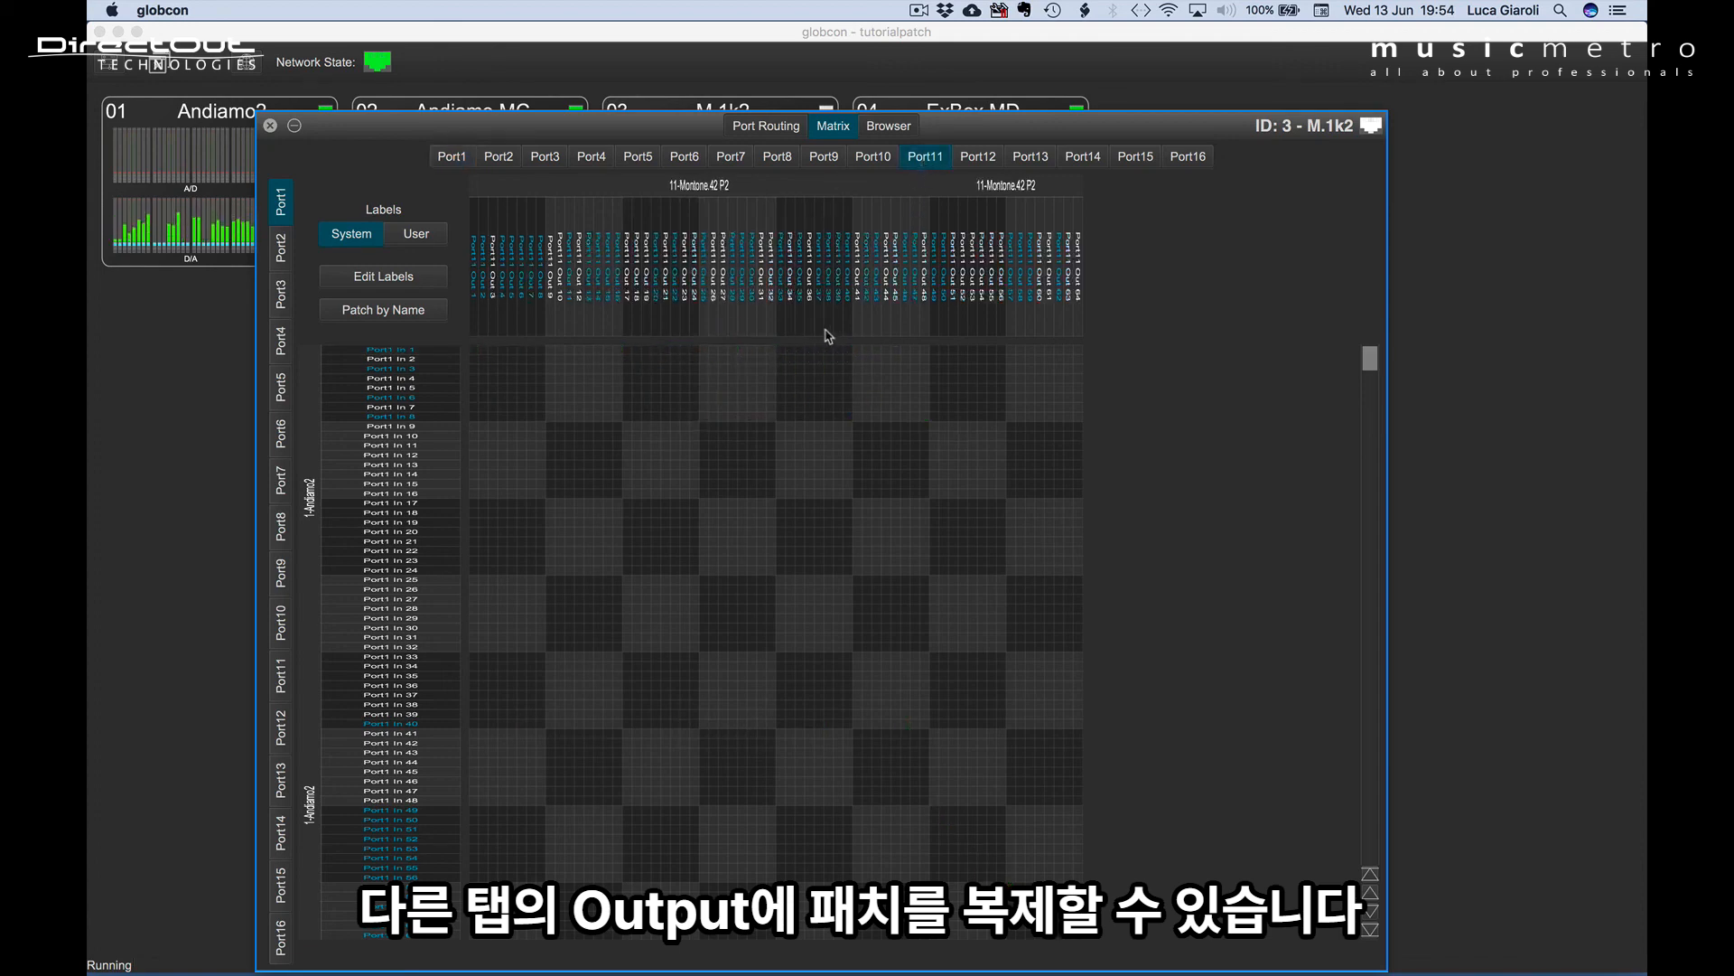
{"action": "left_click", "coordinate": [783, 354]}
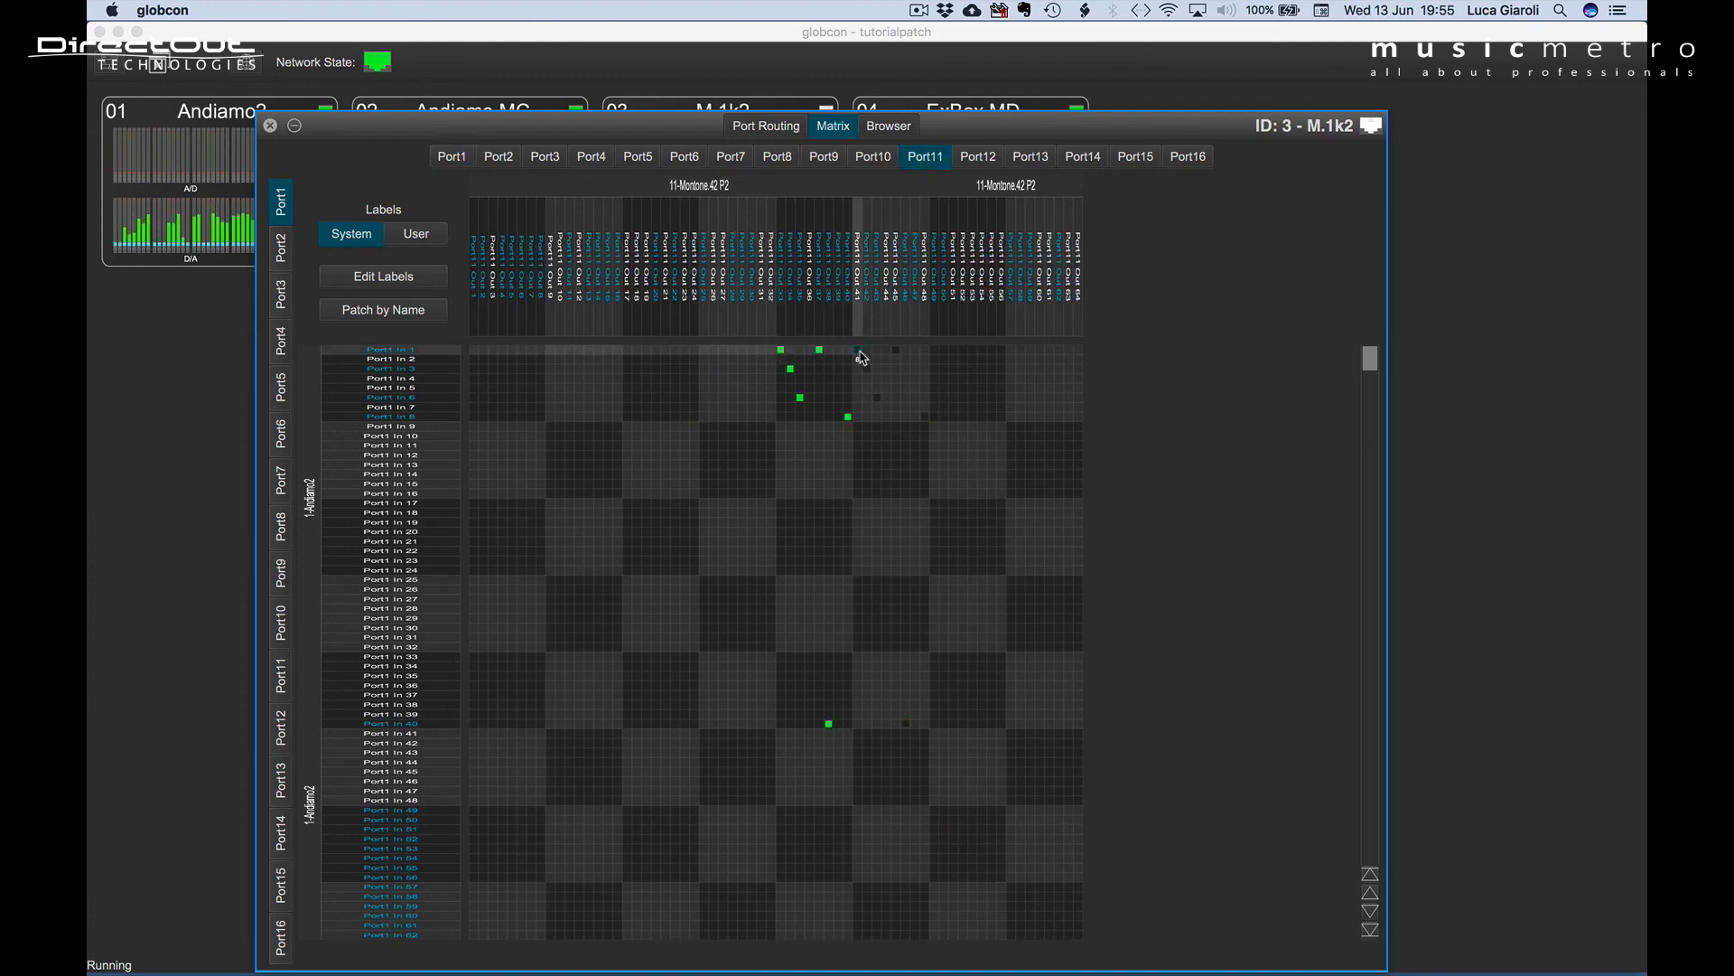